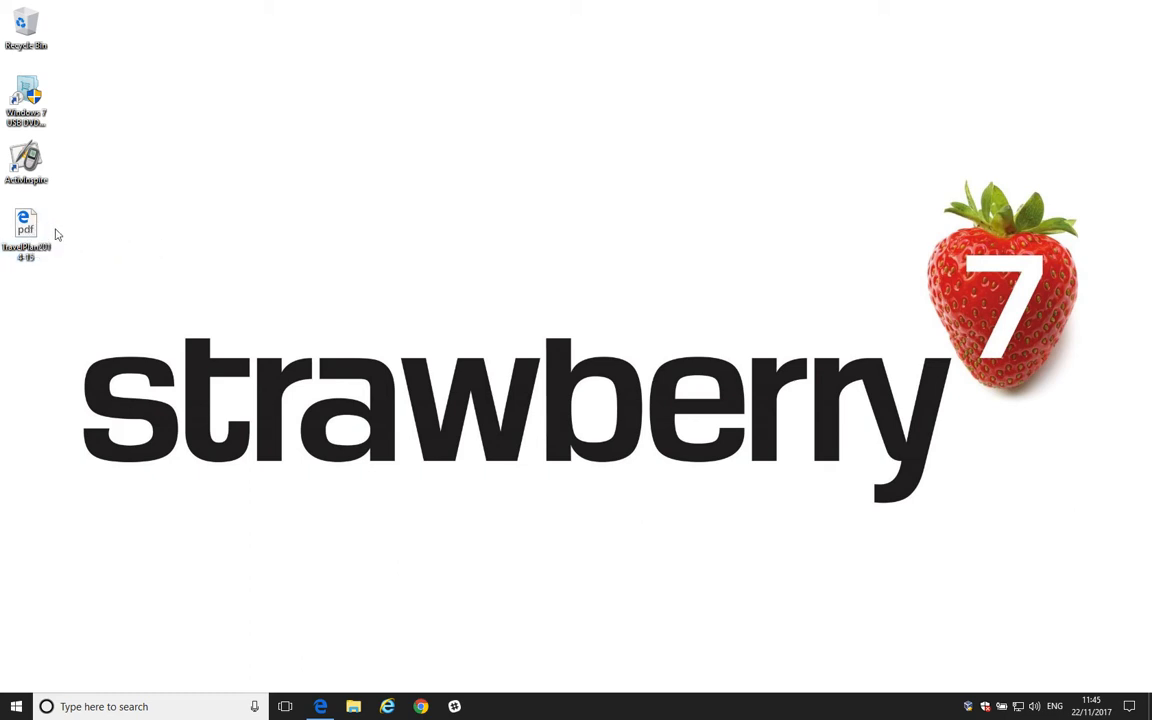
# - Launch Acrobat Reader DC from the Start menu search for 'reader'
pyautogui.click(18, 708)
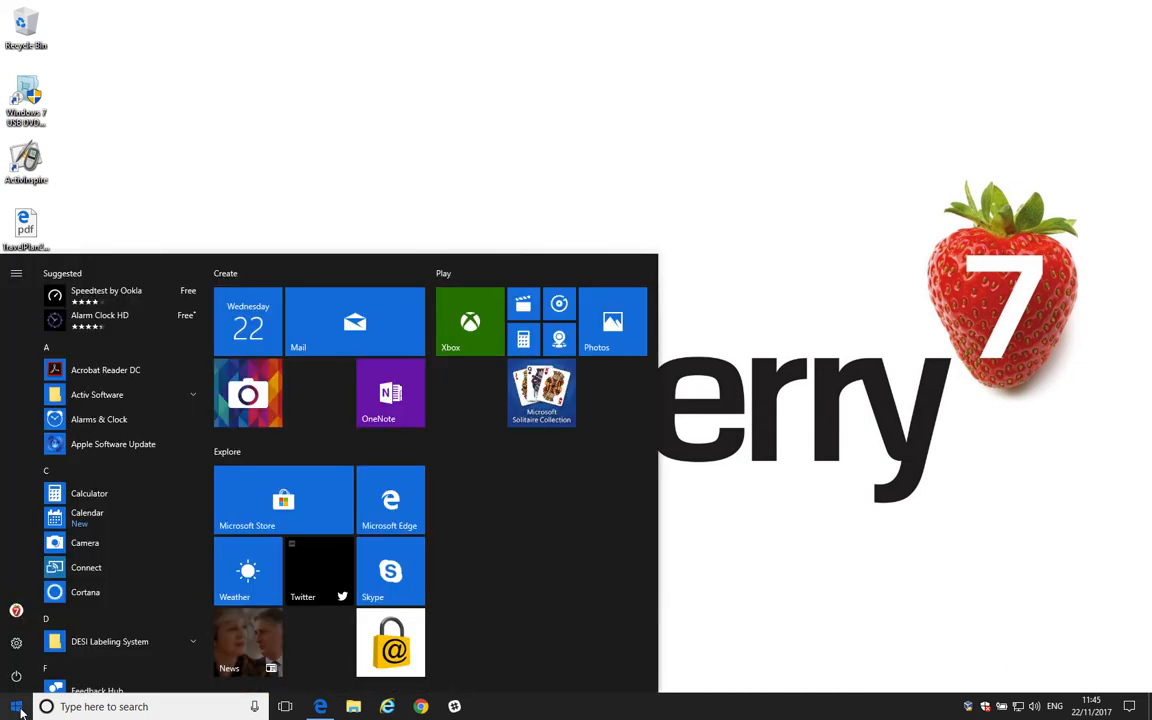
pyautogui.write('reader')
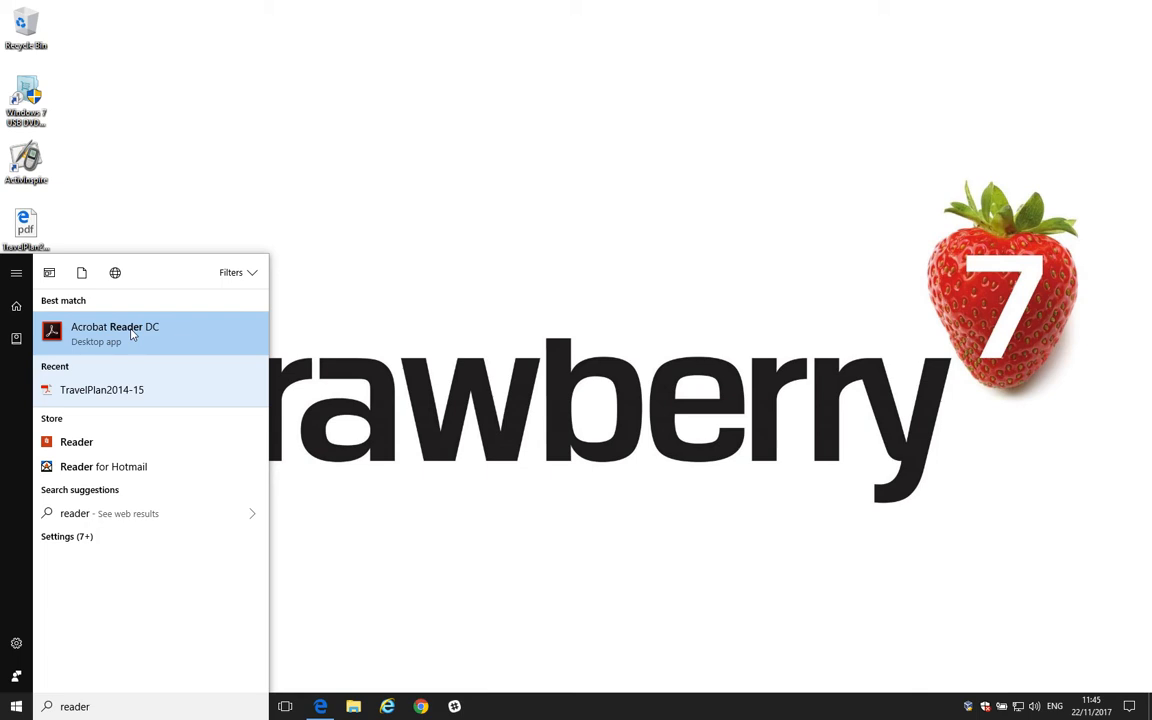
pyautogui.click(131, 333)
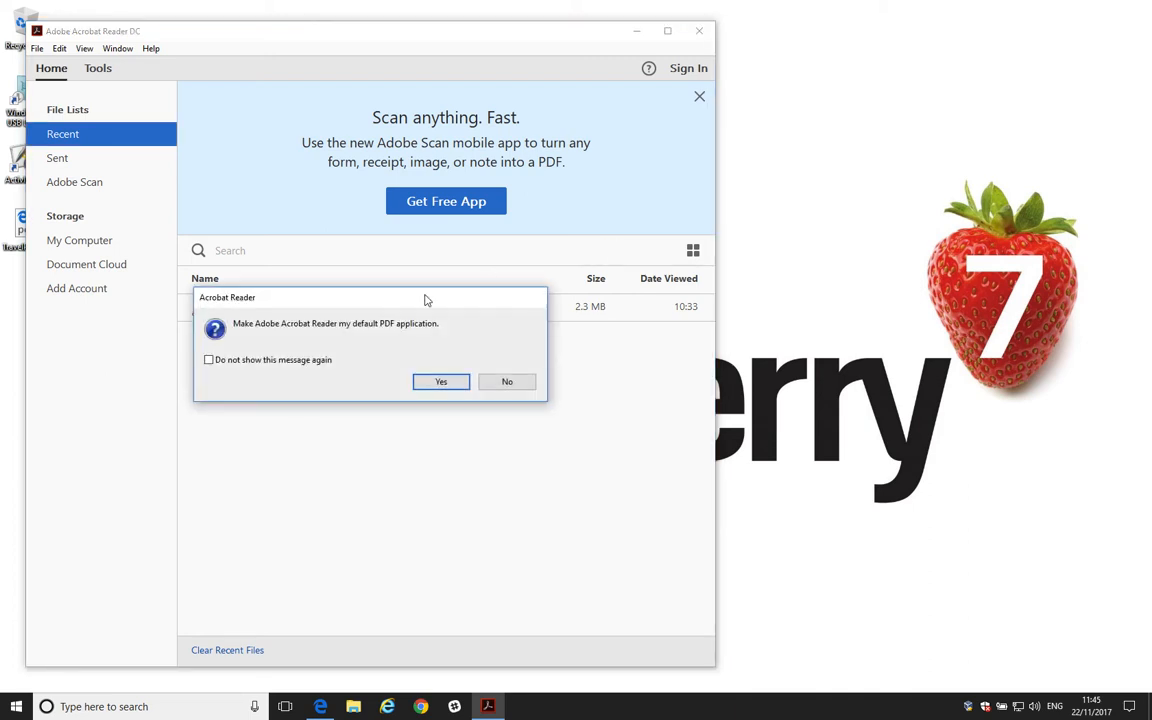
# - Accept Reader's offer and assign Adobe Acrobat Reader DC as the PDF handler in file properties
pyautogui.click(441, 383)
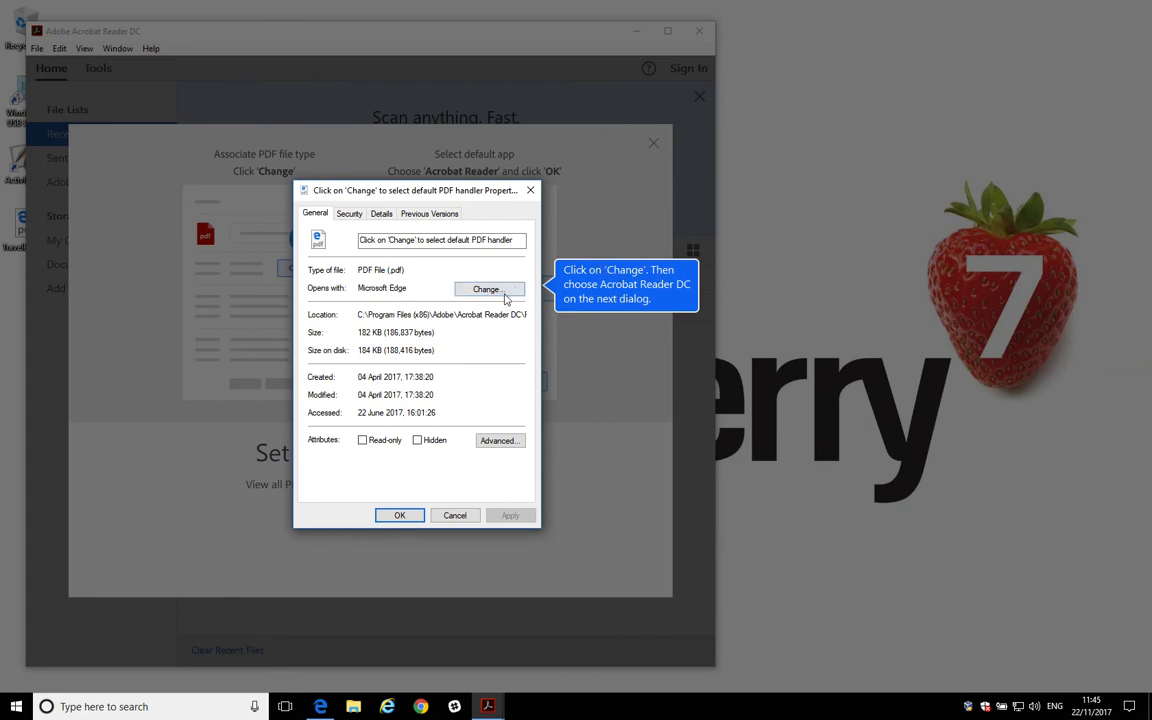
pyautogui.click(489, 291)
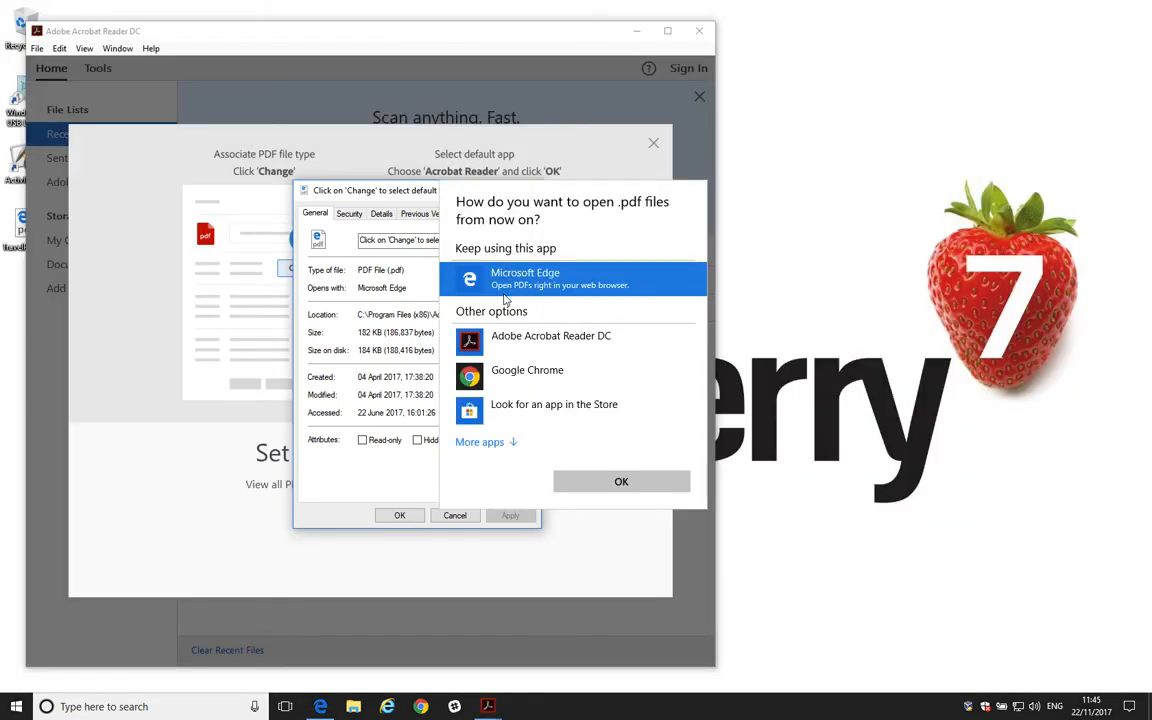
pyautogui.click(535, 343)
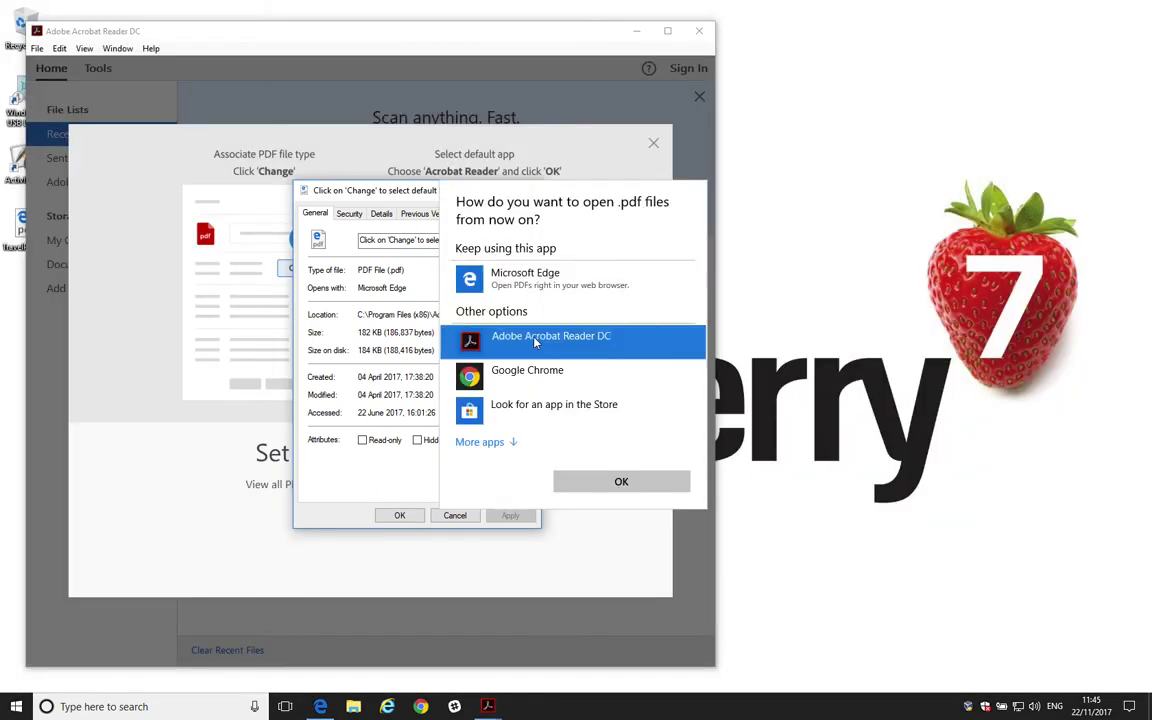
pyautogui.click(623, 483)
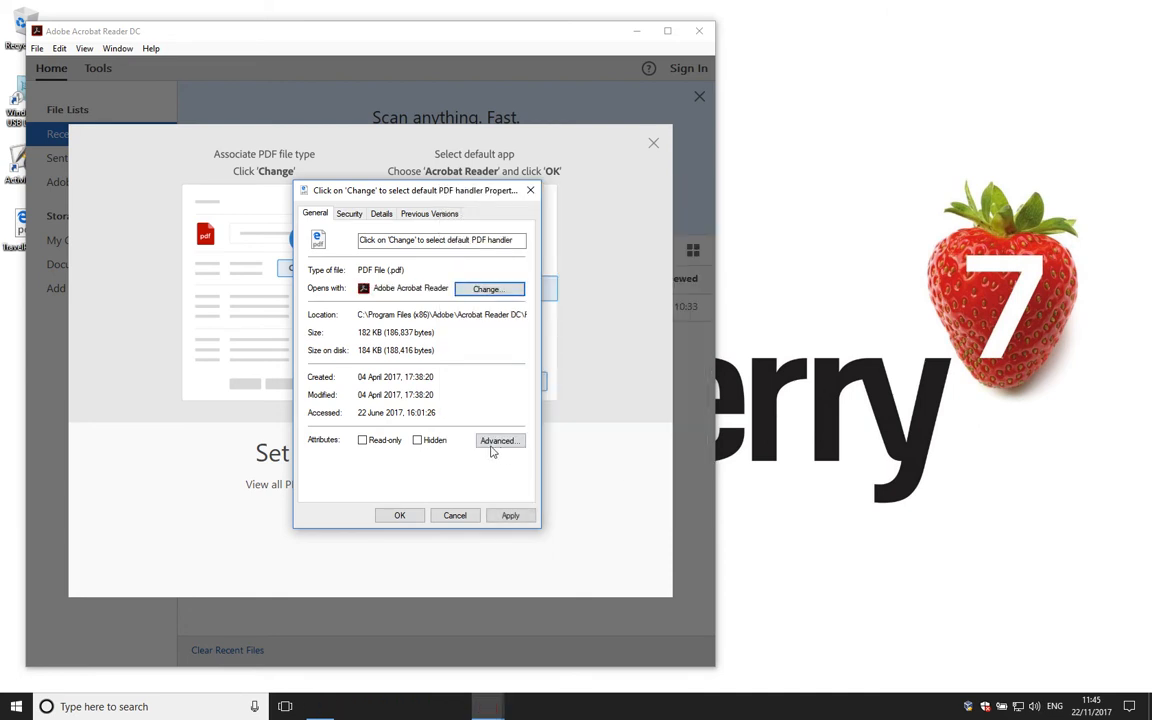
pyautogui.click(401, 515)
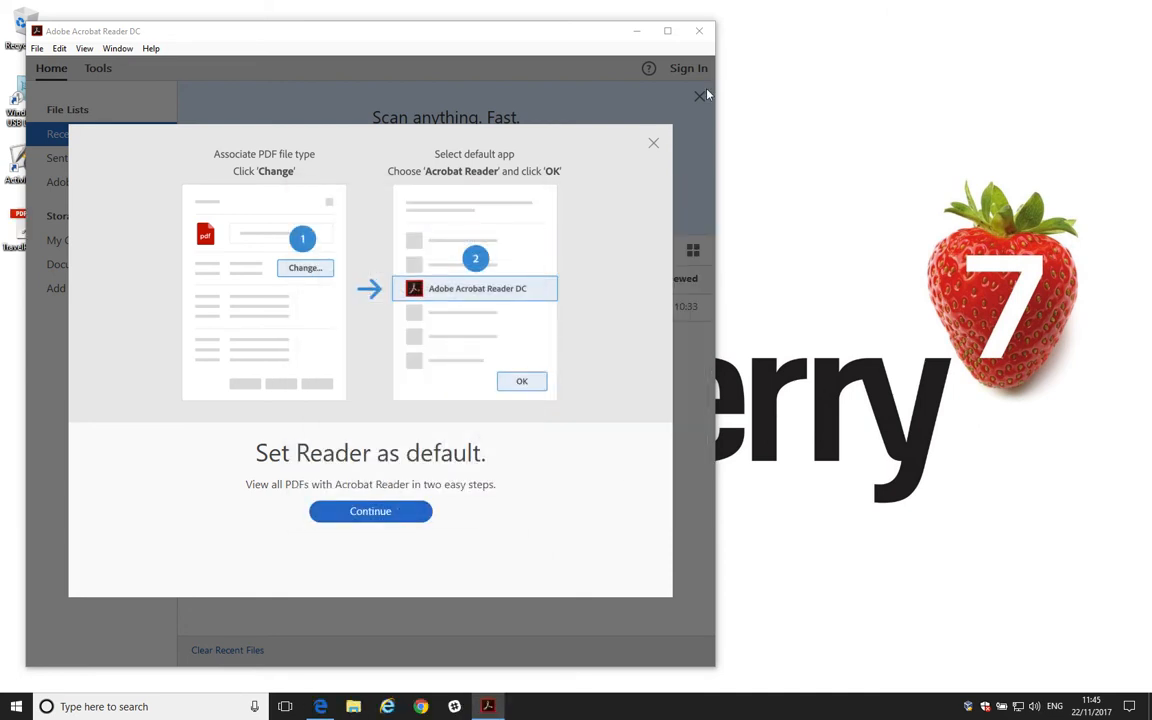
# - Dismiss the set-as-default guide and minimise Reader to show the desktop
pyautogui.click(654, 143)
pyautogui.click(636, 30)
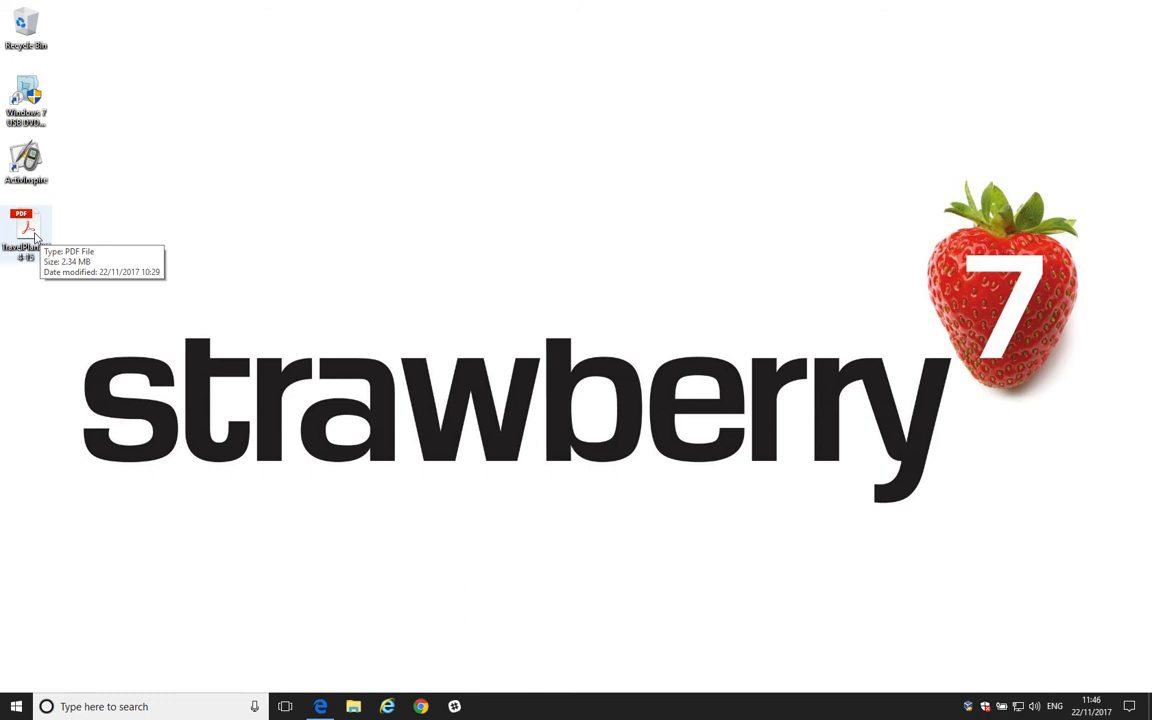
# - Open the desktop travel plan PDF in Reader, close it, and bring up the file's context menu
pyautogui.doubleClick(33, 235)
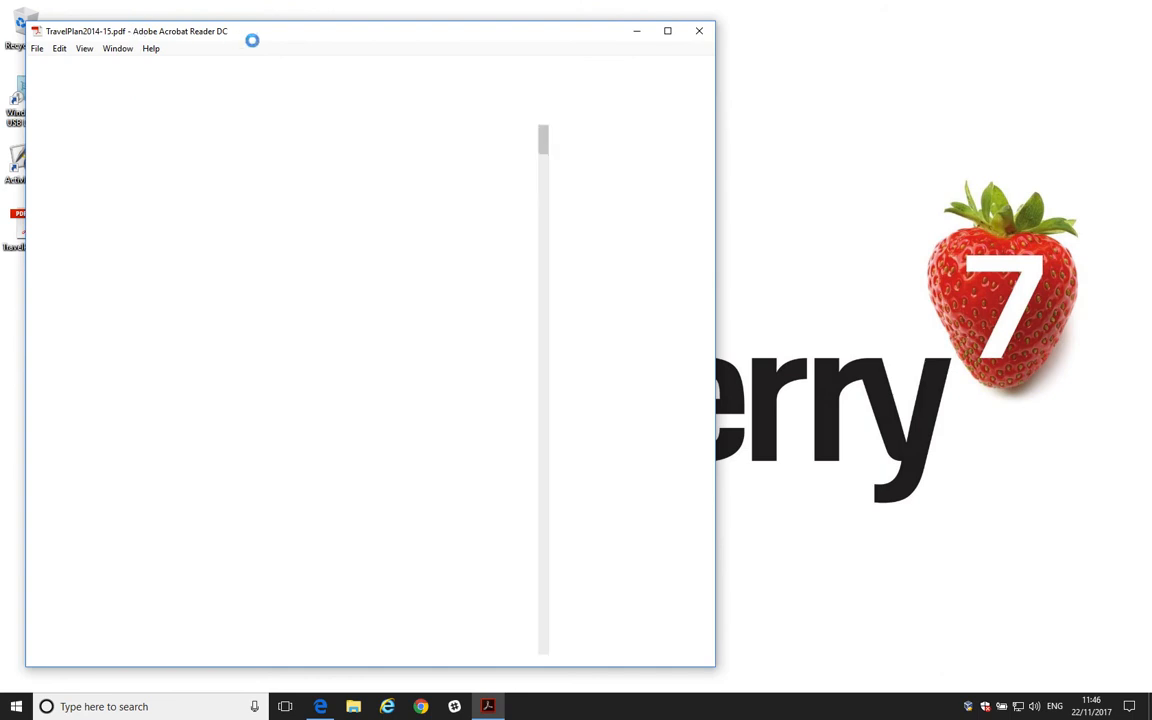
pyautogui.click(699, 30)
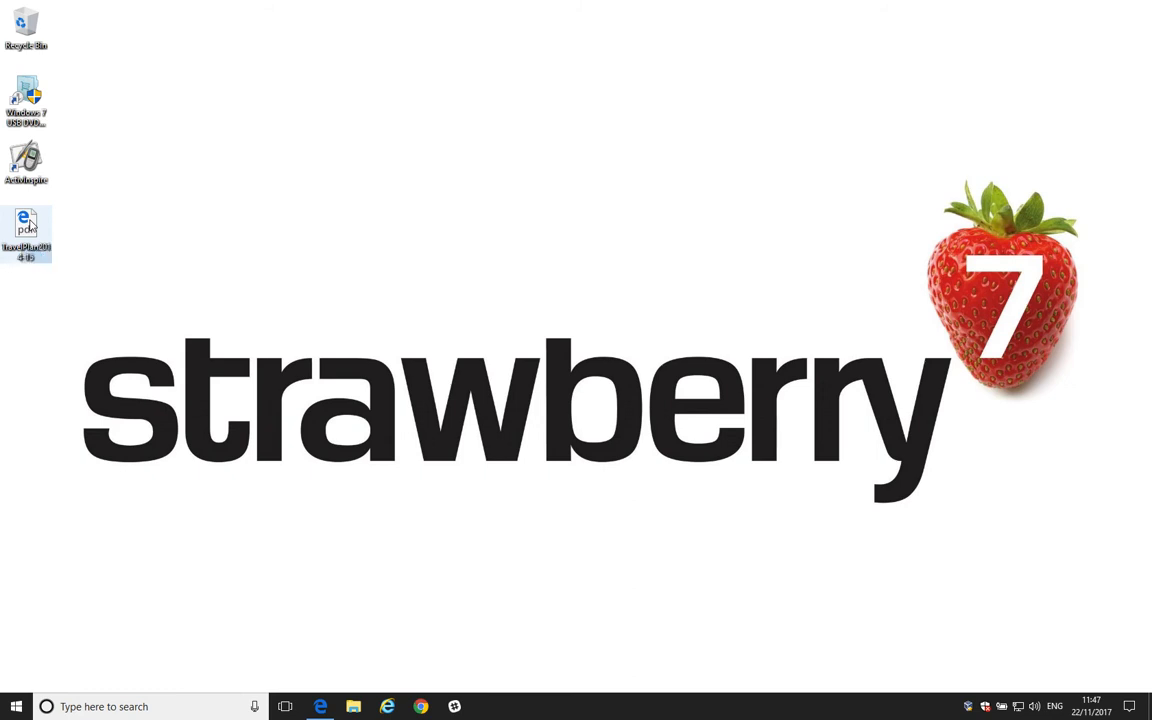
pyautogui.rightClick(30, 226)
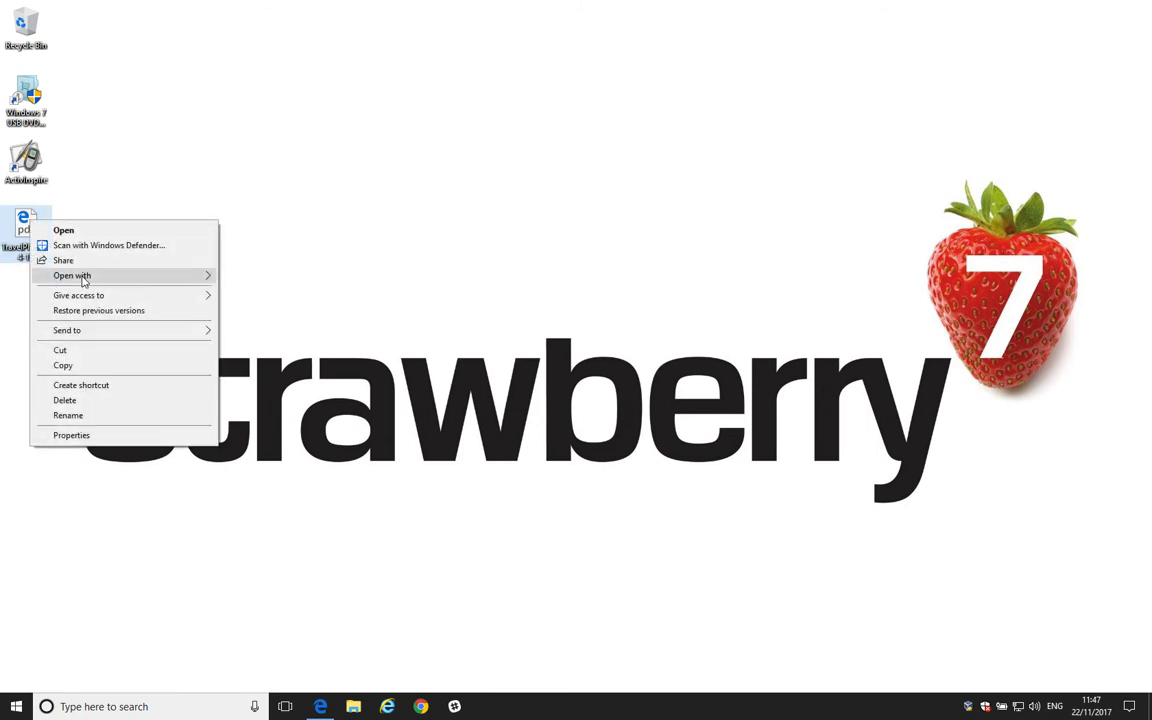
pyautogui.moveTo(72, 275)
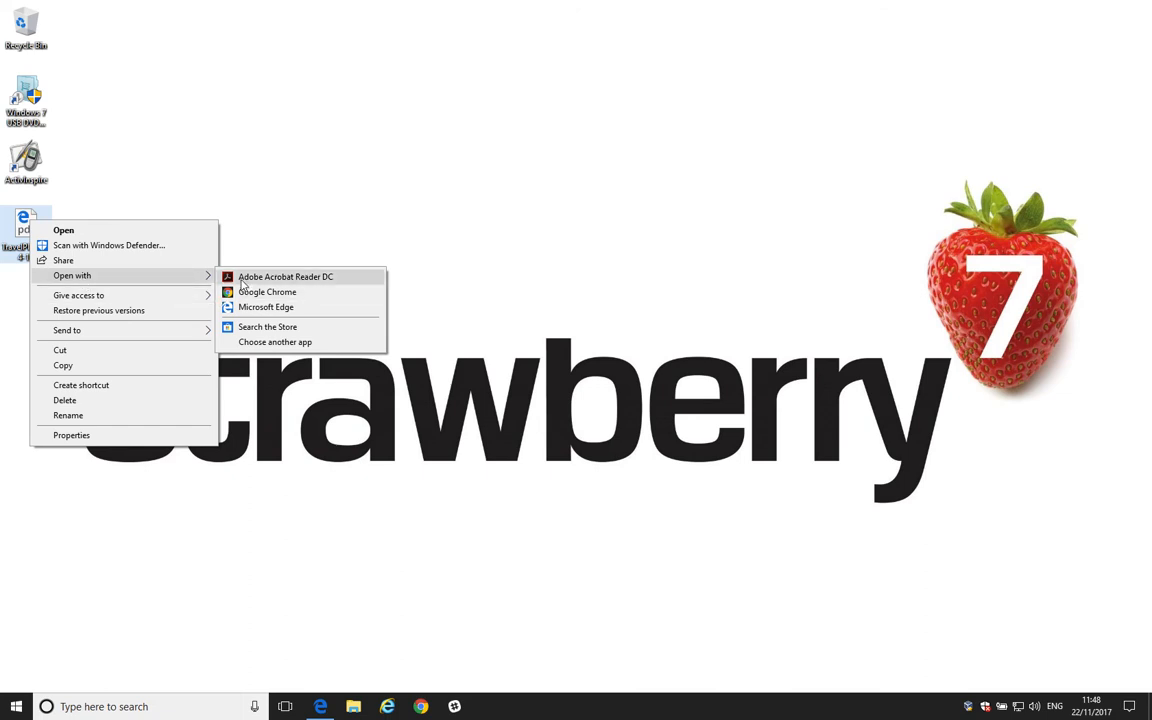
# - Via Open with > Choose another app, always use Adobe Acrobat Reader DC for .pdf files
pyautogui.click(283, 345)
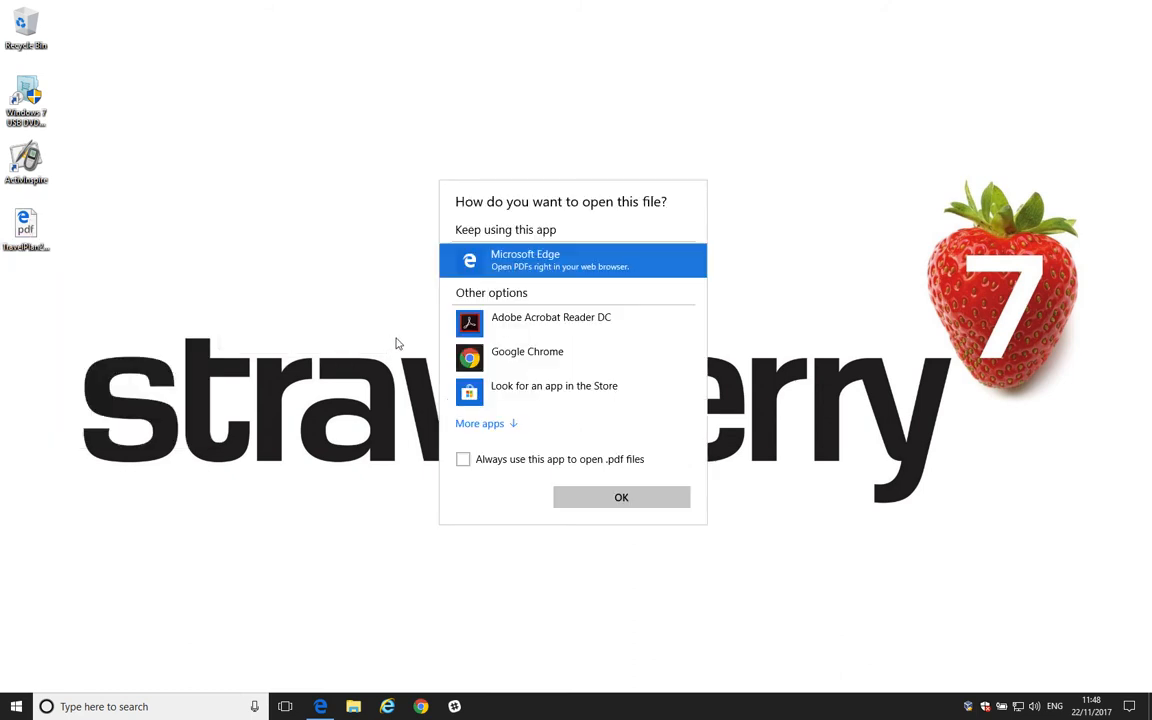
pyautogui.click(523, 333)
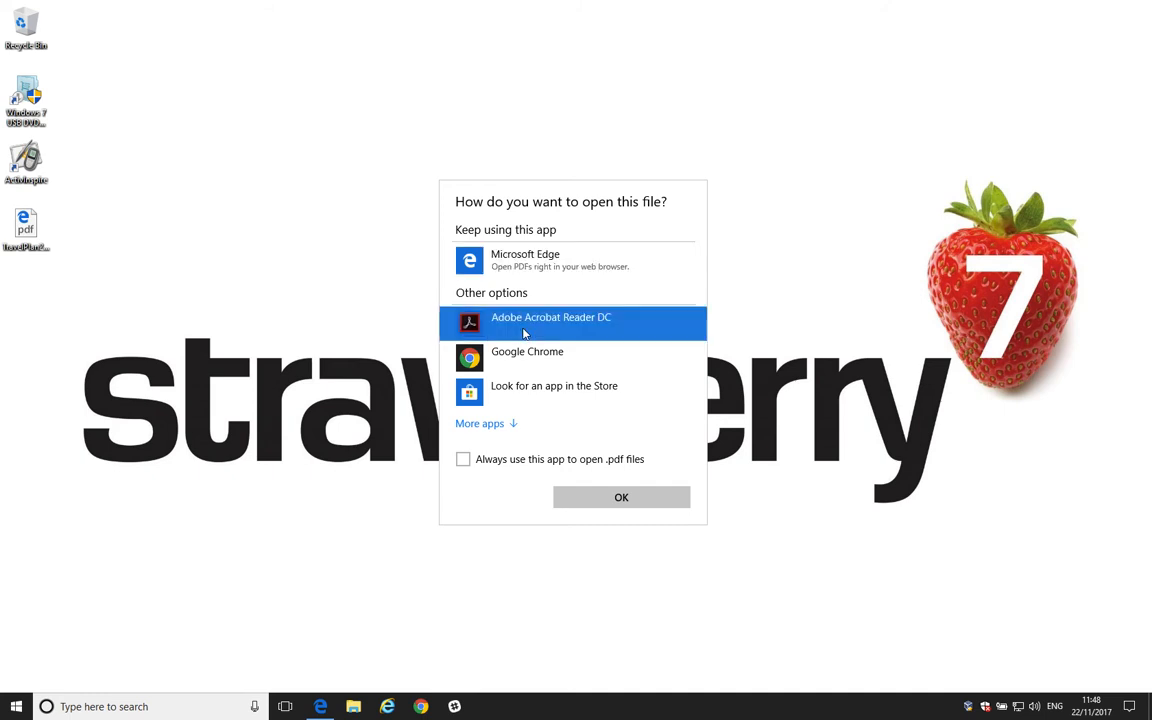
pyautogui.click(495, 465)
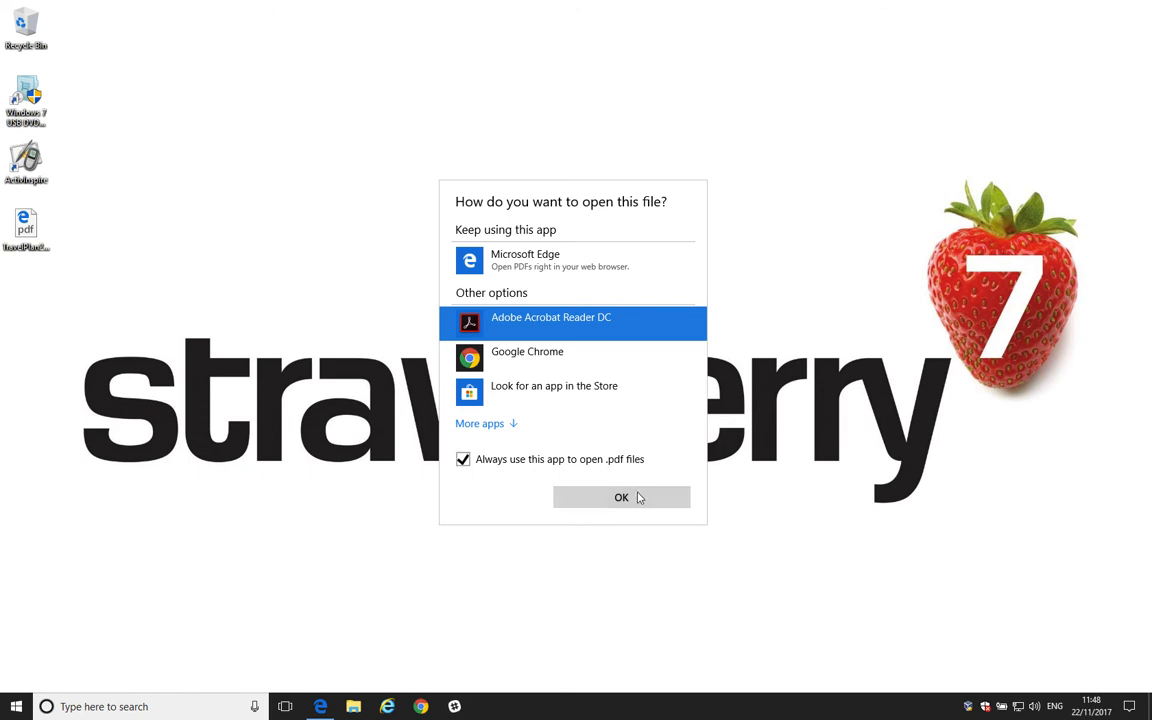
pyautogui.click(640, 497)
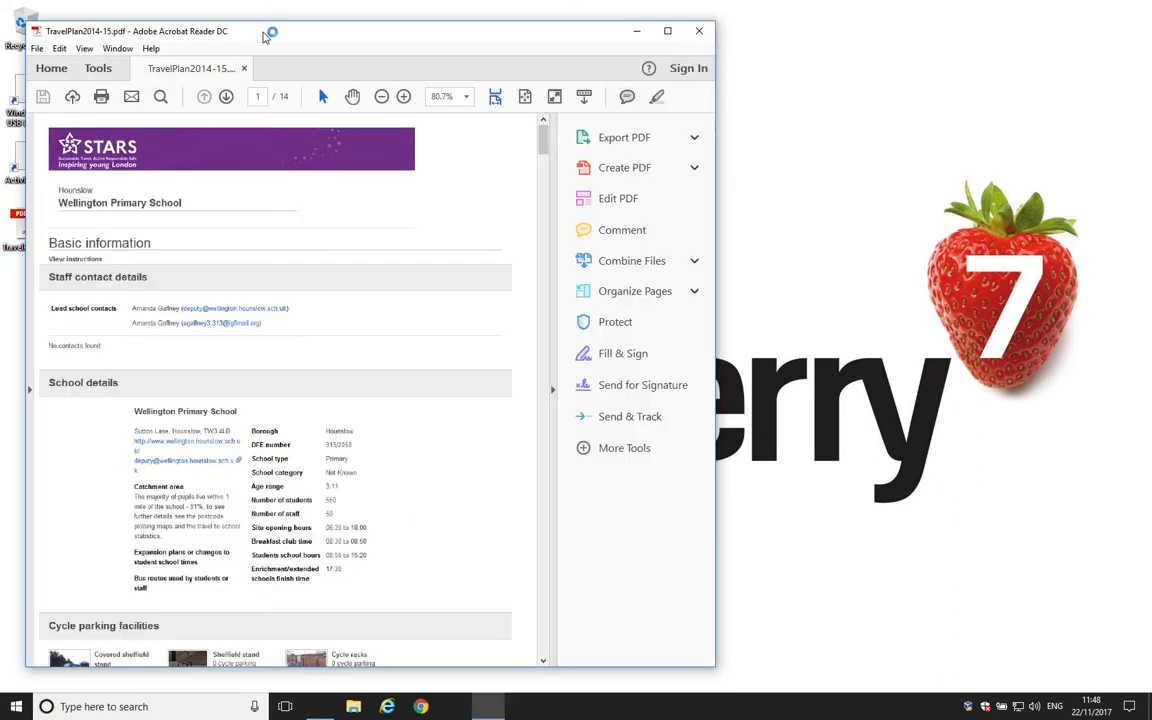
# - Nudge the Reader window aside and close the travel plan document
pyautogui.moveTo(266, 35); pyautogui.dragTo(325, 31)
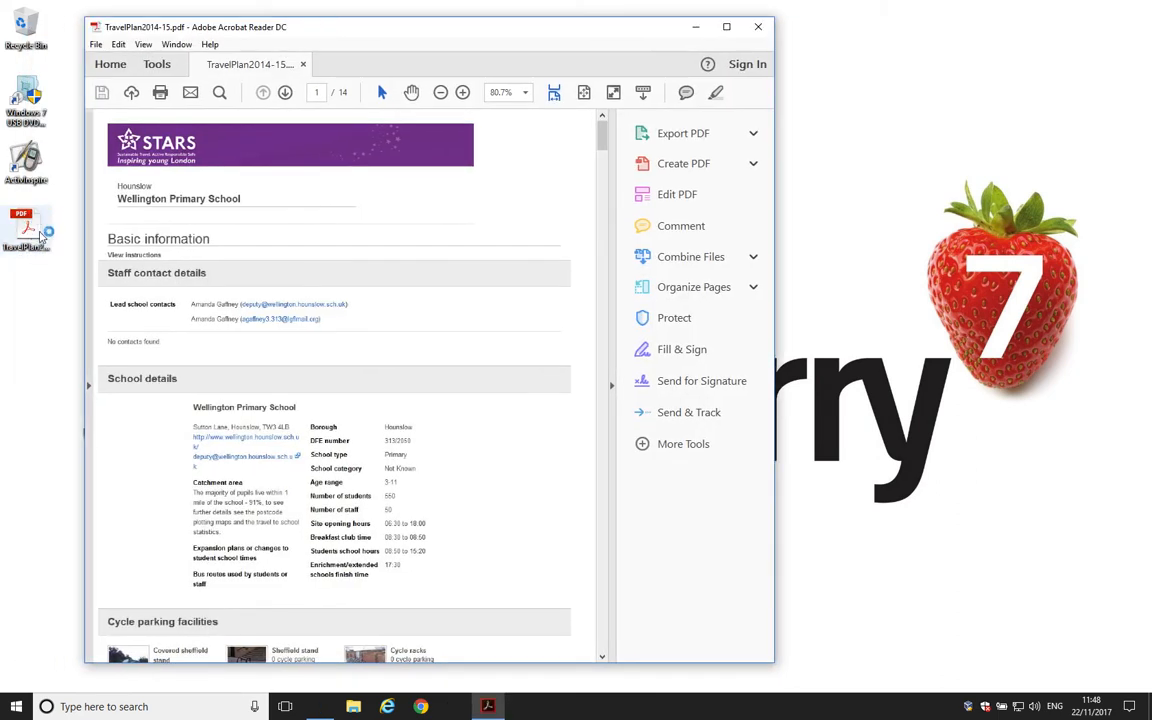
pyautogui.click(761, 27)
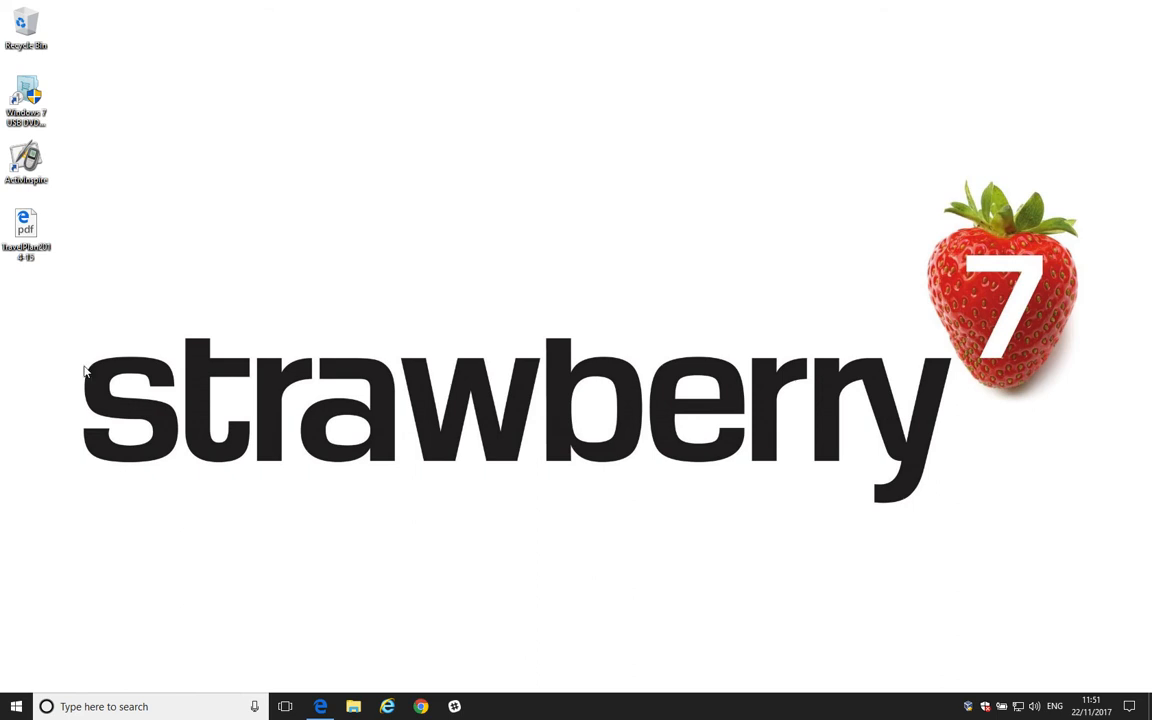
# - Reach the Default apps page through Start > Settings > Apps
pyautogui.click(16, 706)
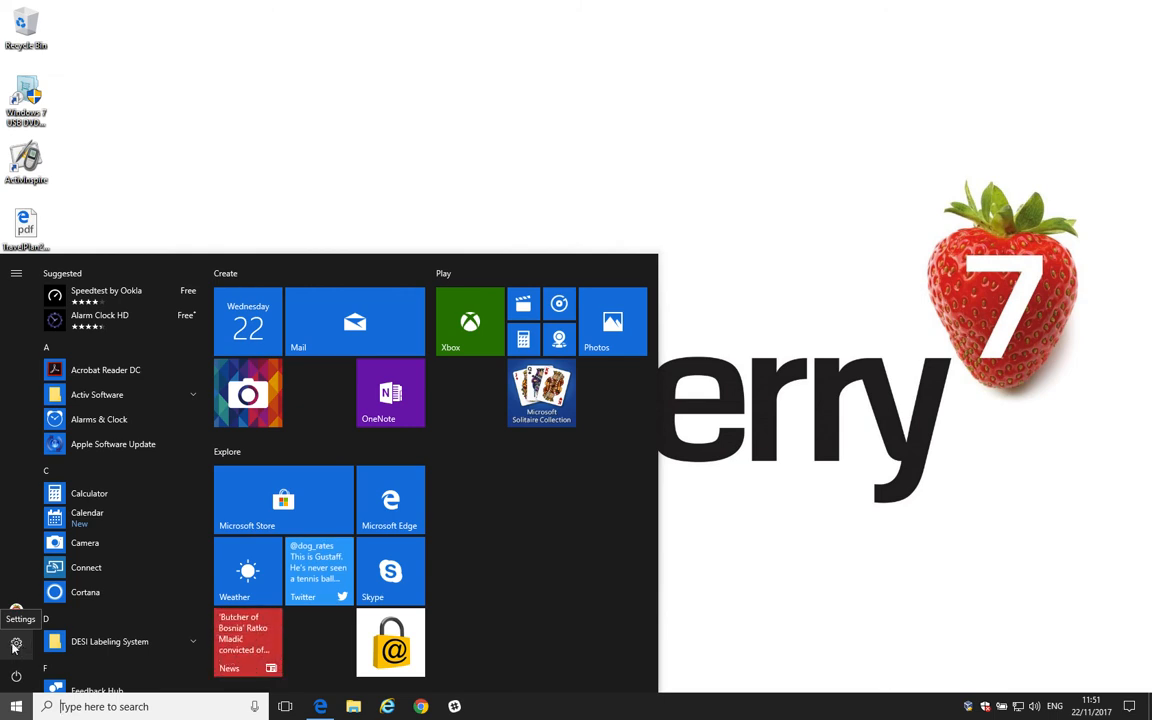
pyautogui.click(16, 643)
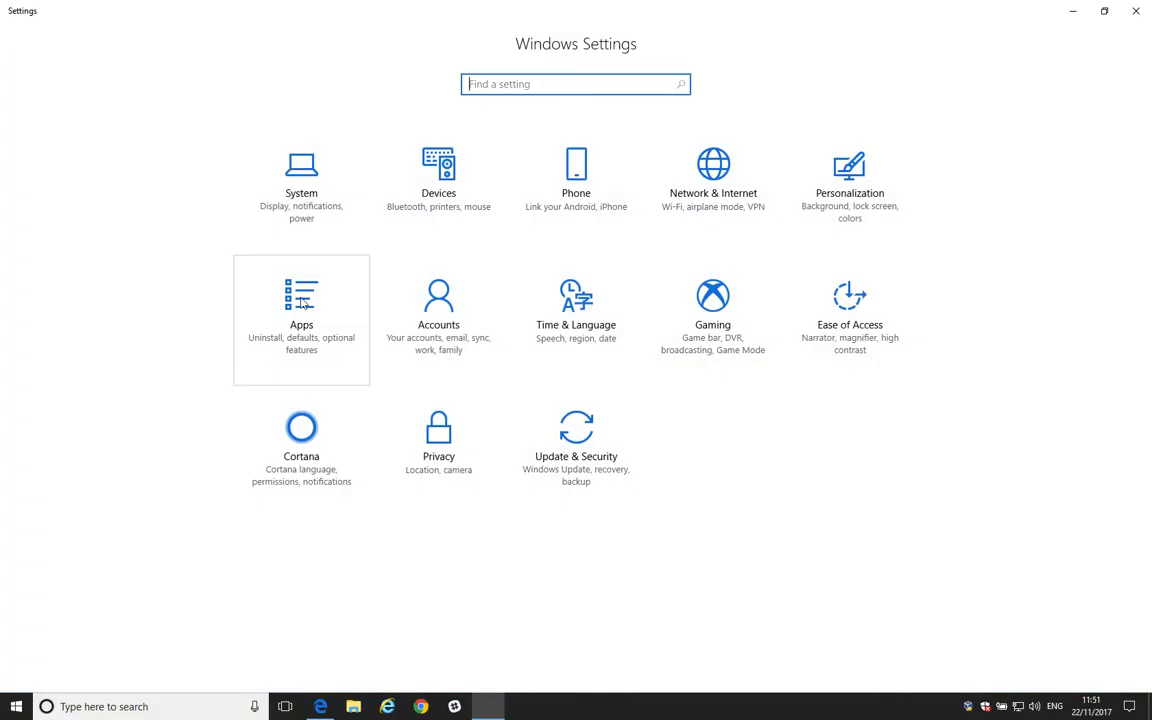
pyautogui.click(300, 315)
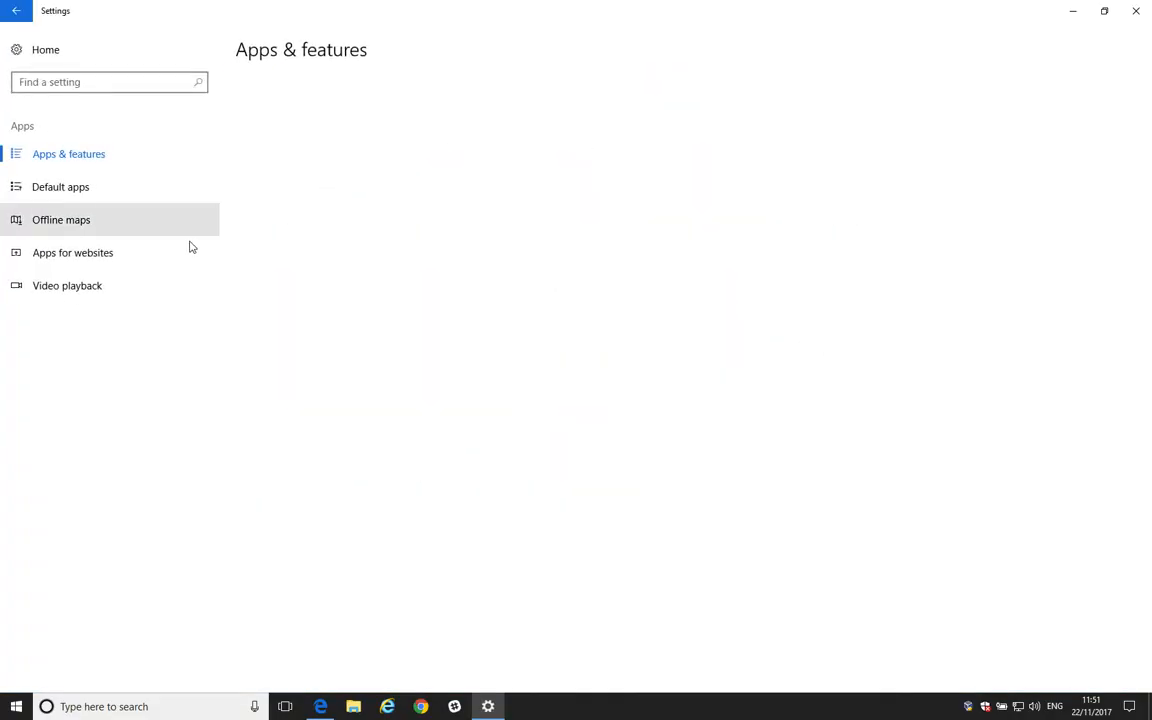
pyautogui.click(70, 189)
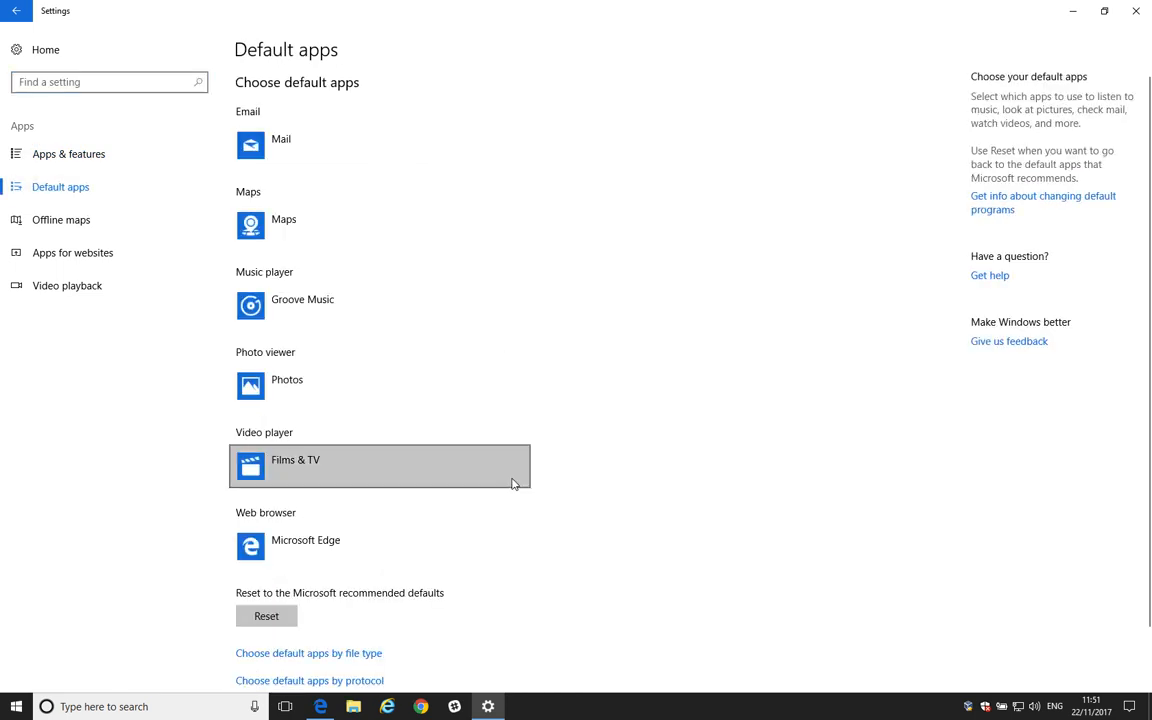
pyautogui.scroll(-1, 514, 480)
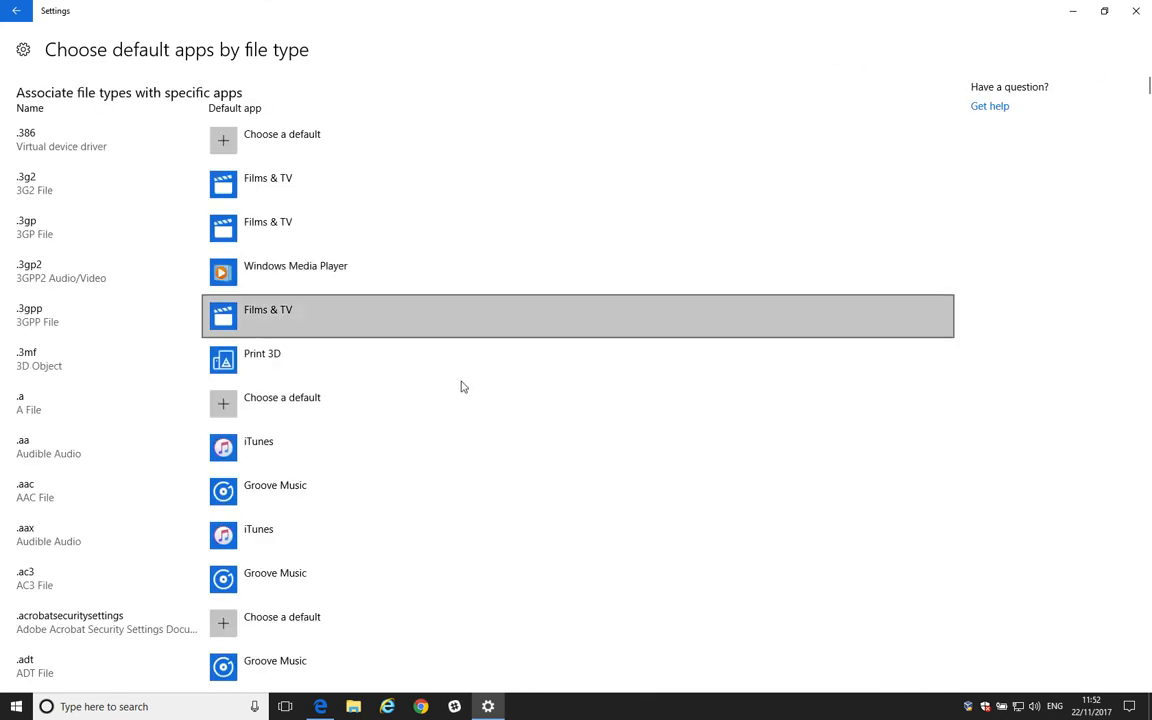
pyautogui.scroll(-1, 108, 416)
pyautogui.scroll(-4, 108, 416)
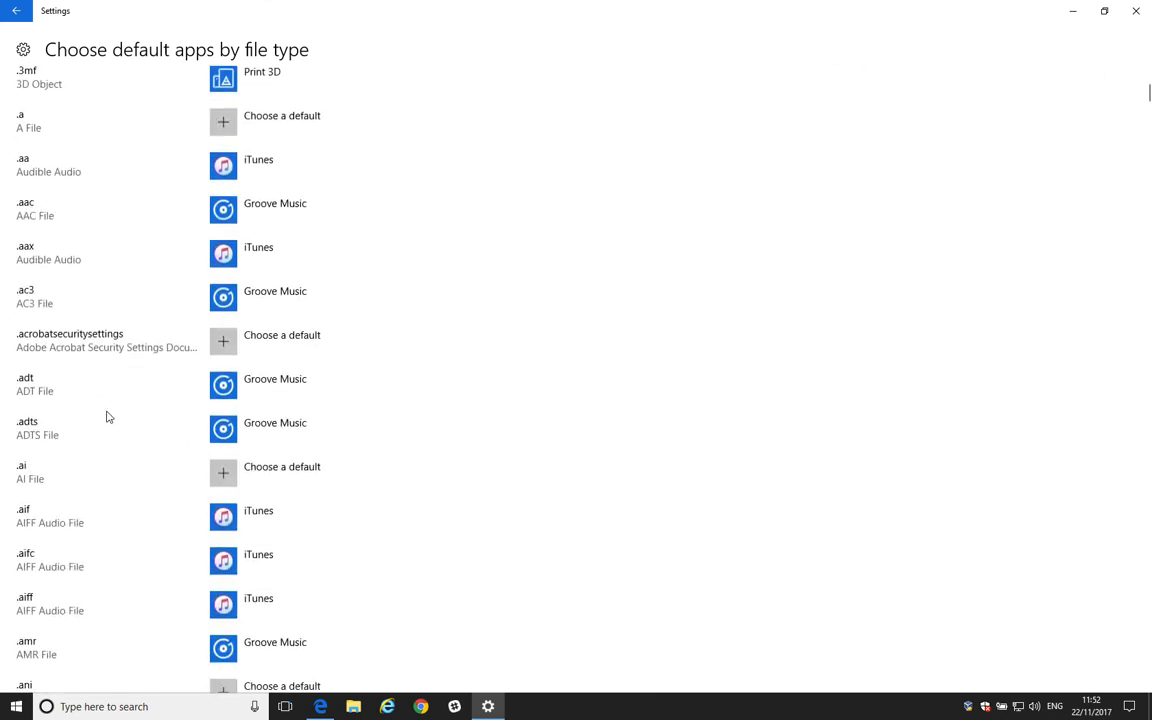
pyautogui.scroll(-3, 108, 416)
pyautogui.scroll(-6, 108, 416)
pyautogui.scroll(-4, 108, 416)
pyautogui.scroll(-6, 108, 416)
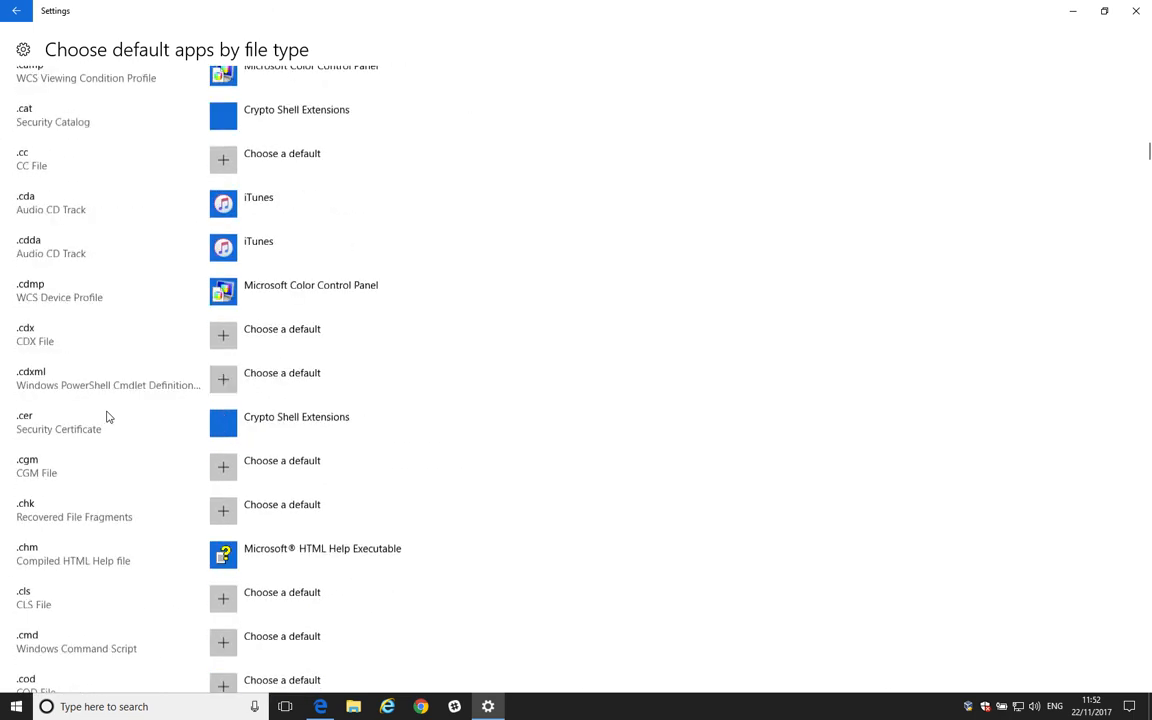
pyautogui.scroll(-3, 108, 416)
pyautogui.scroll(-1, 108, 416)
pyautogui.scroll(-2, 108, 416)
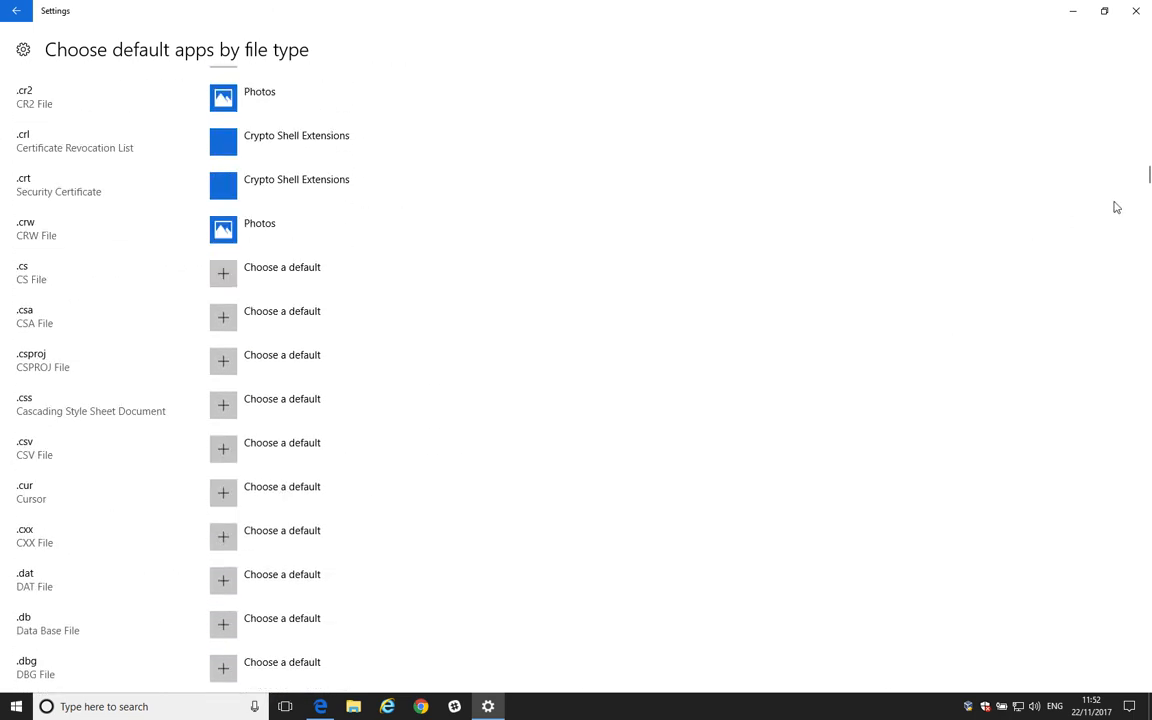
pyautogui.moveTo(1147, 170); pyautogui.dragTo(1145, 361)
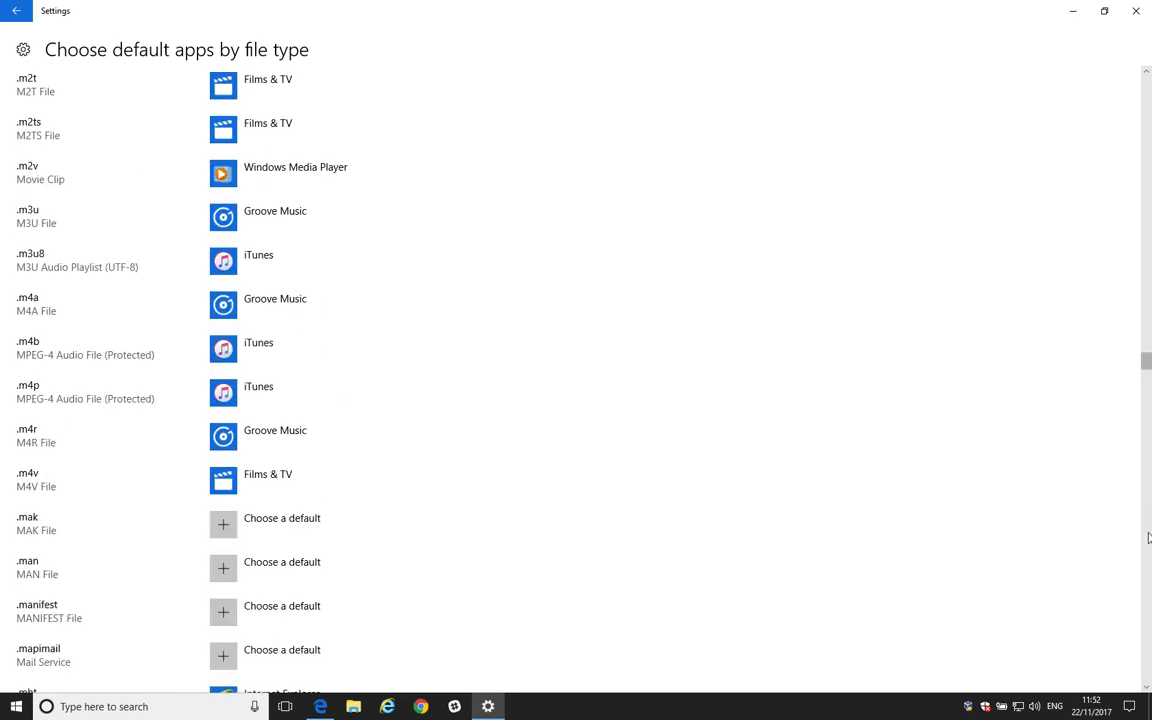
pyautogui.moveTo(1145, 361); pyautogui.dragTo(1147, 533)
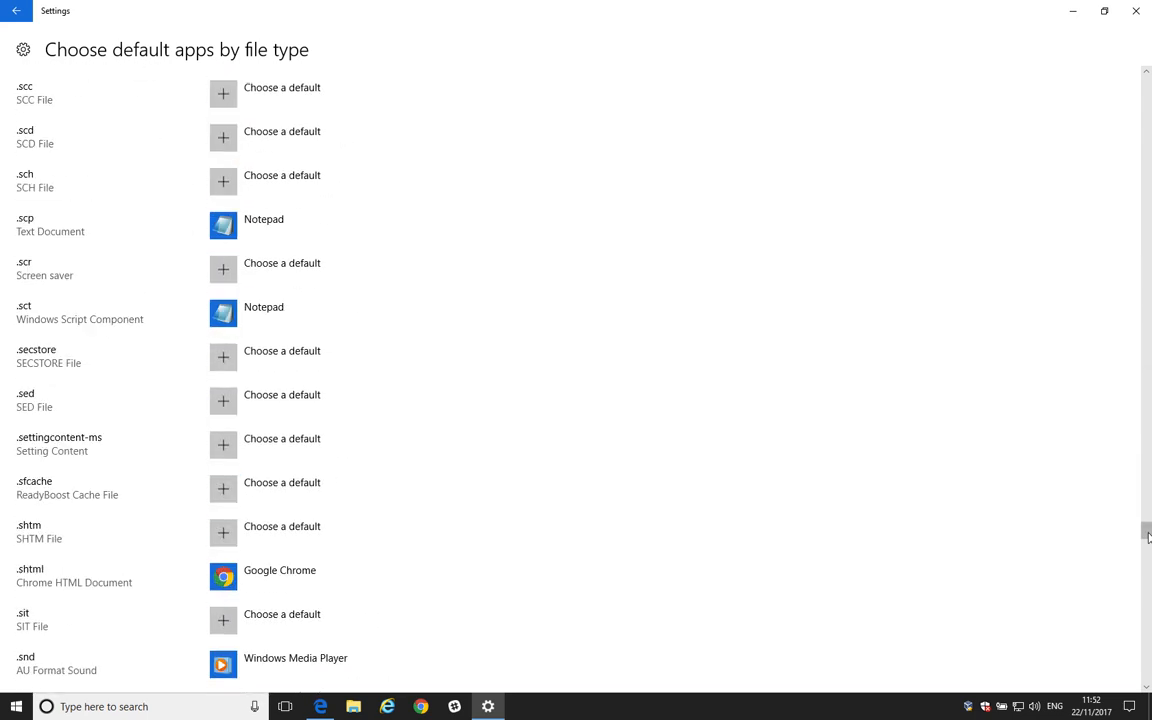
pyautogui.scroll(10, 420, 297)
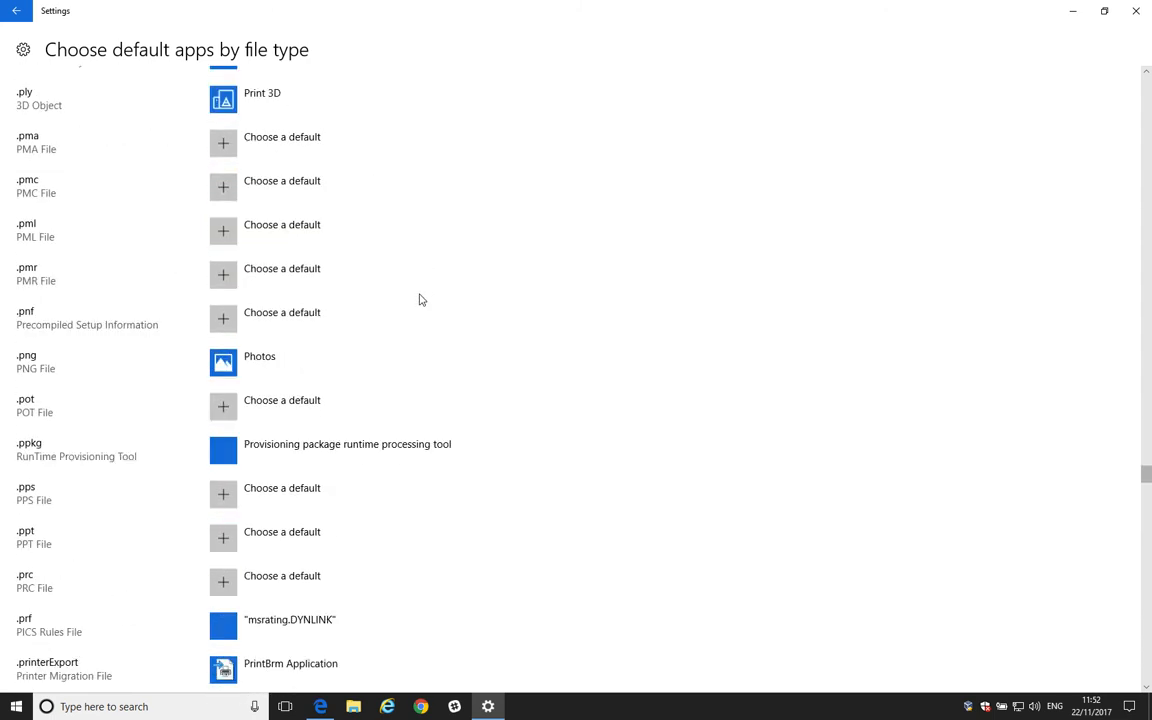
pyautogui.scroll(3, 420, 297)
pyautogui.scroll(3, 420, 297)
pyautogui.scroll(2, 420, 297)
pyautogui.scroll(2, 420, 297)
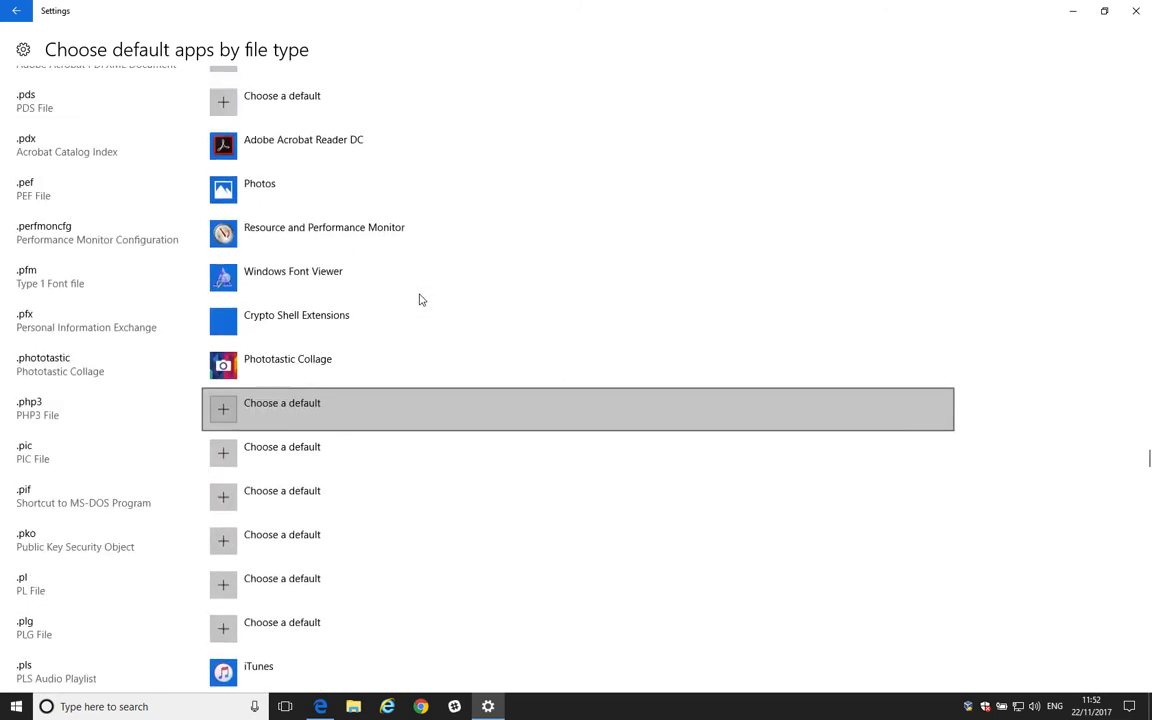
pyautogui.scroll(5, 420, 297)
pyautogui.scroll(1, 420, 297)
pyautogui.scroll(3, 420, 297)
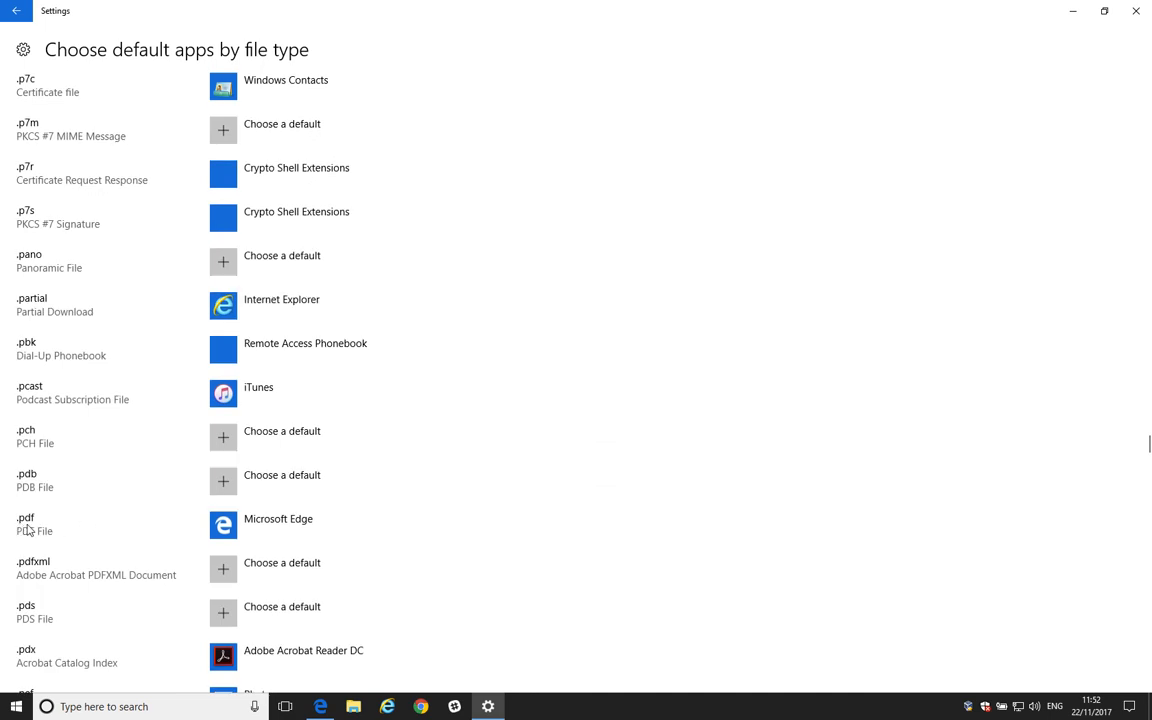
# - View the .pdf entry's app choices (still Microsoft Edge), dismiss them and go back to Default apps
pyautogui.click(307, 525)
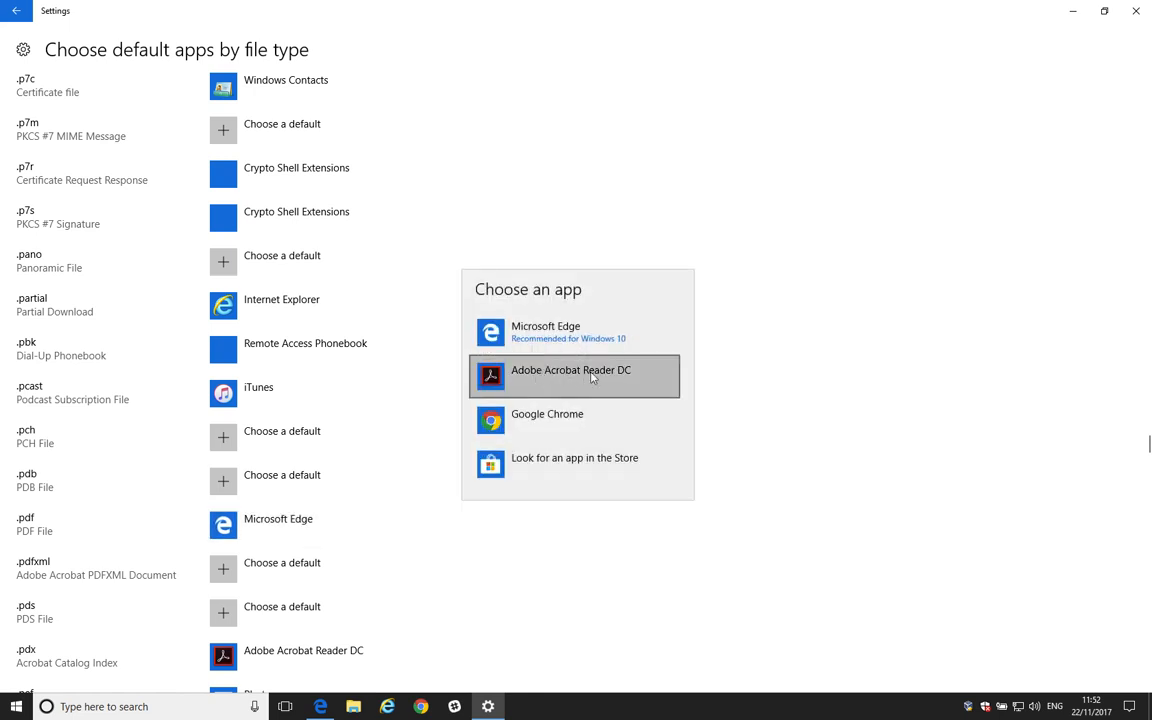
pyautogui.click(854, 330)
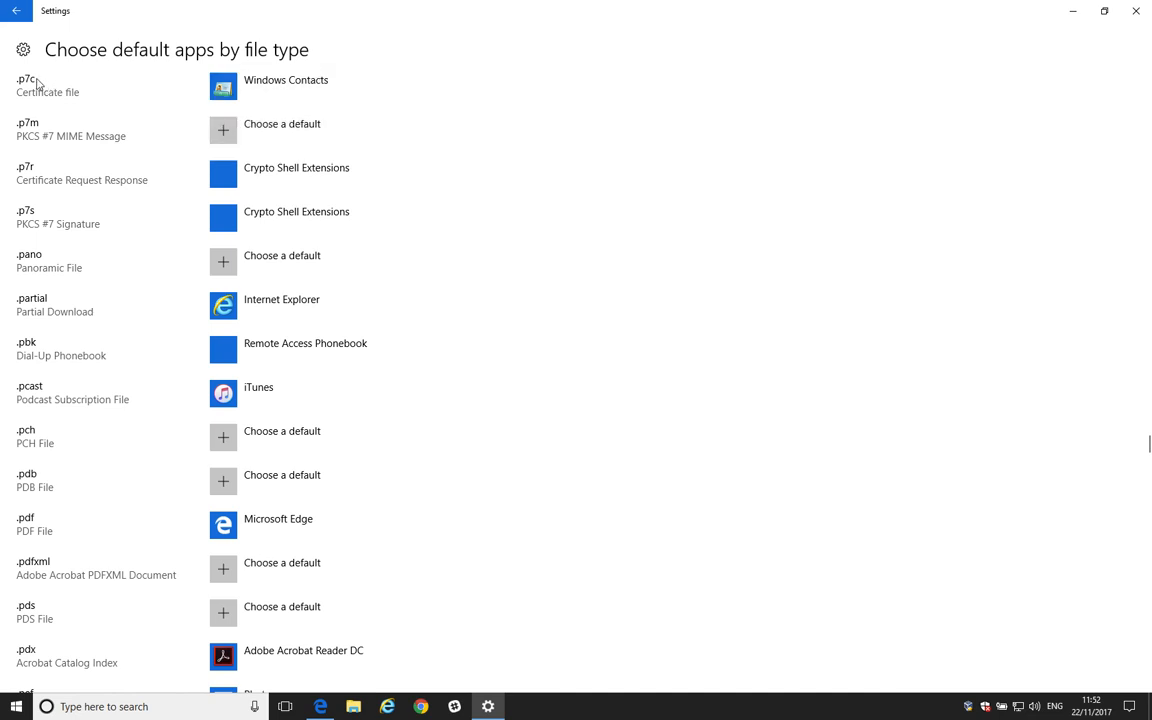
pyautogui.click(16, 10)
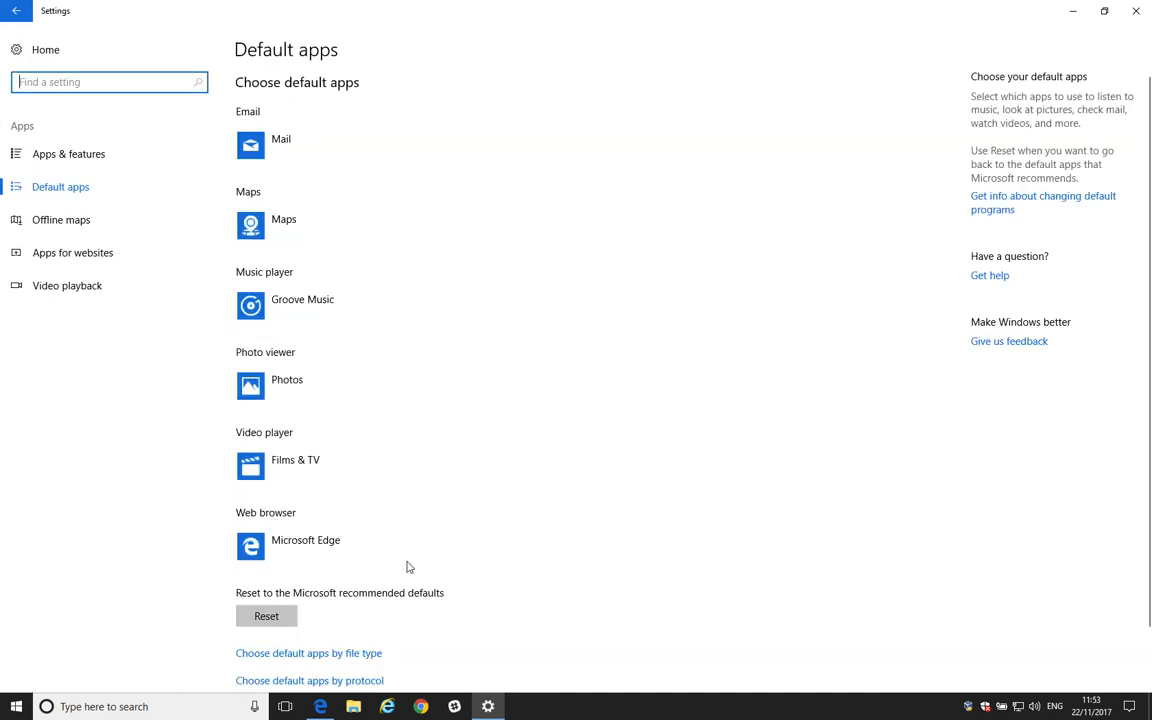
pyautogui.scroll(-2, 440, 580)
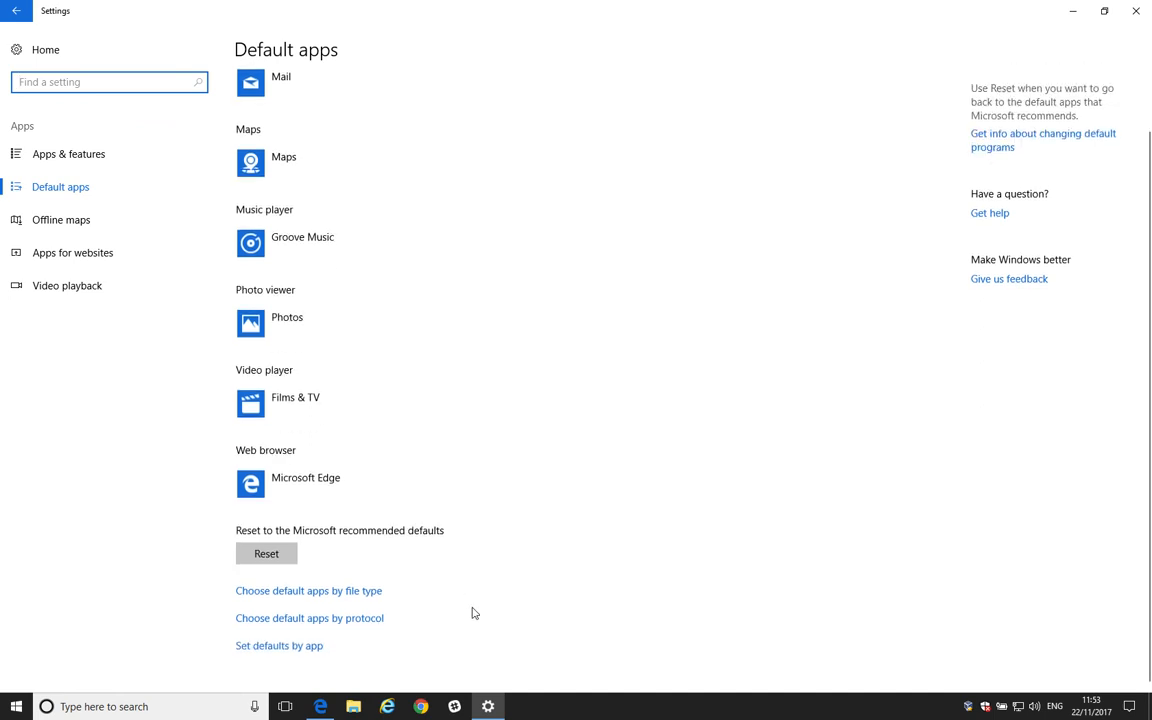
# - In Set defaults by app, manage Adobe Acrobat Reader DC's file associations
pyautogui.click(276, 648)
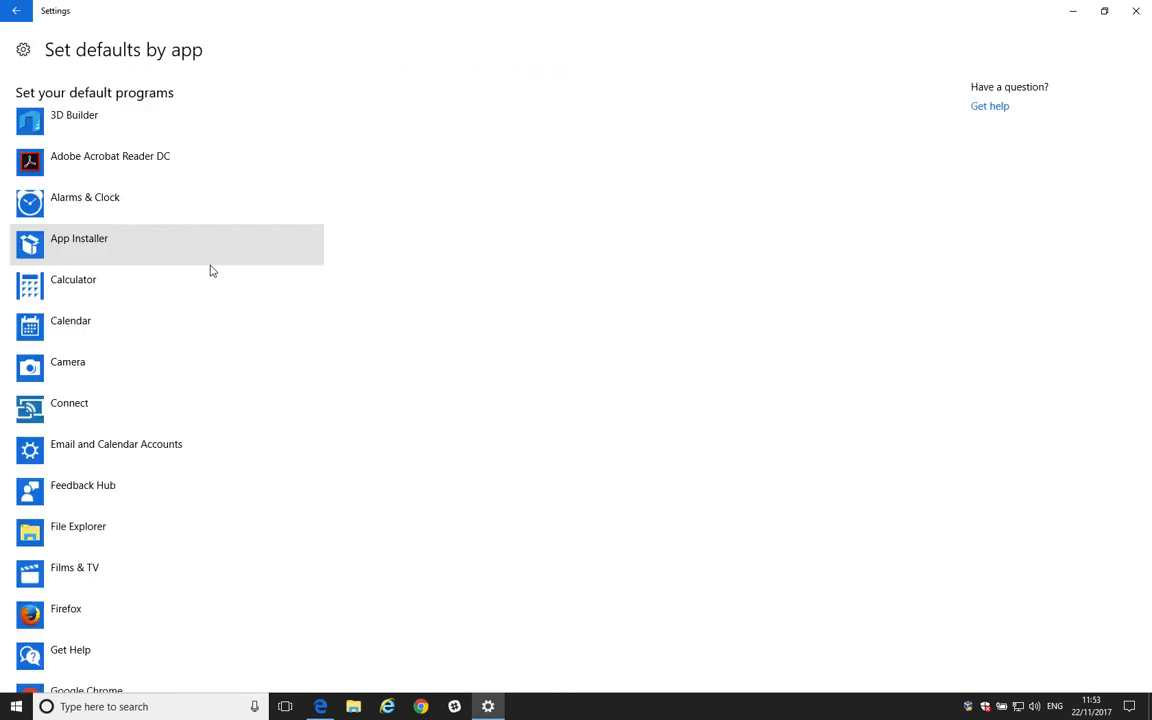
pyautogui.click(158, 170)
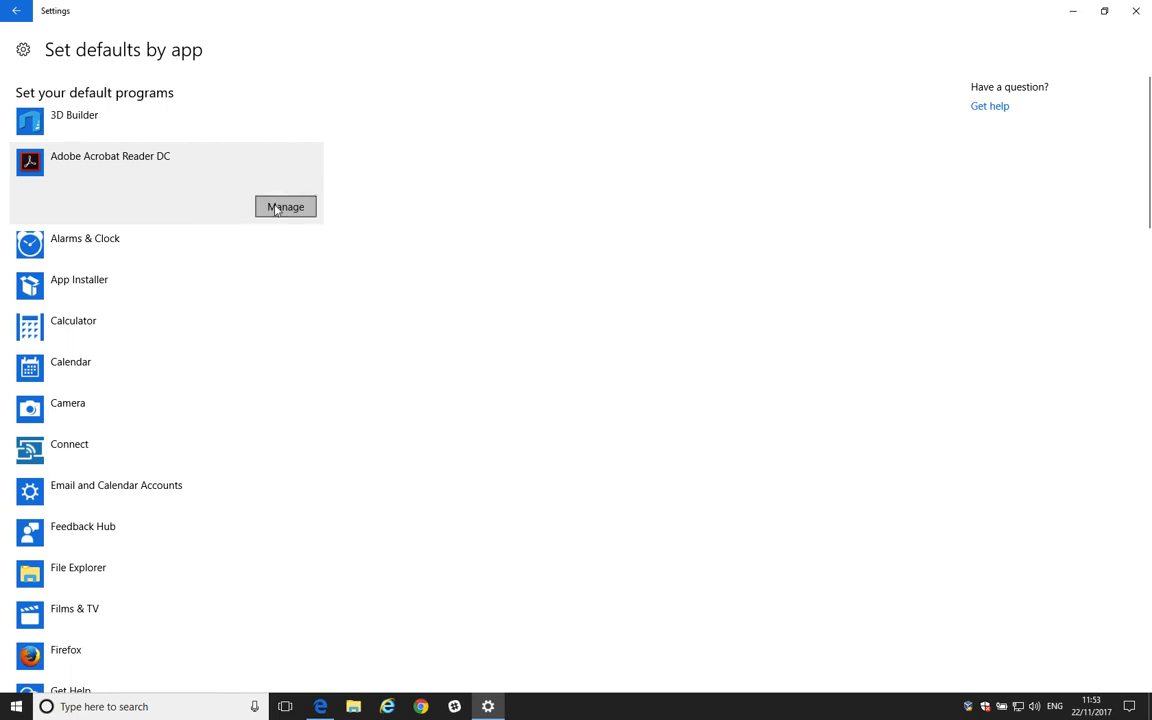
pyautogui.click(285, 206)
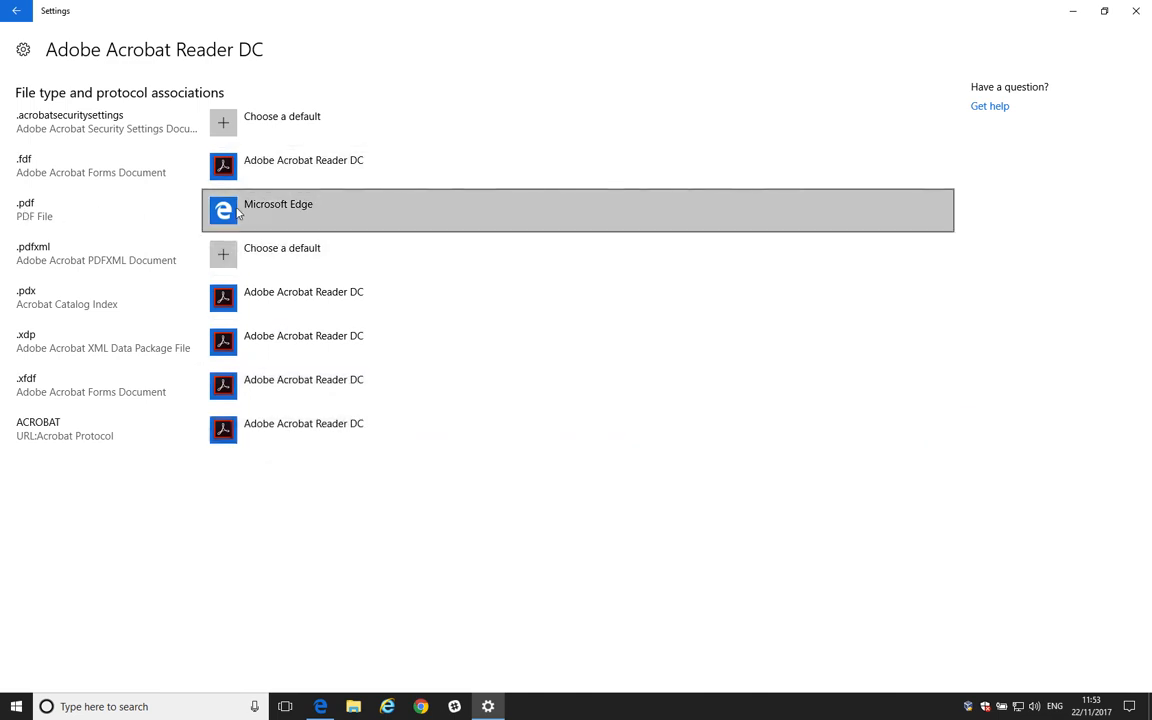
# - Switch the .pdf type from Microsoft Edge to Adobe Acrobat Reader DC, confirming 'Switch anyway'
pyautogui.click(311, 223)
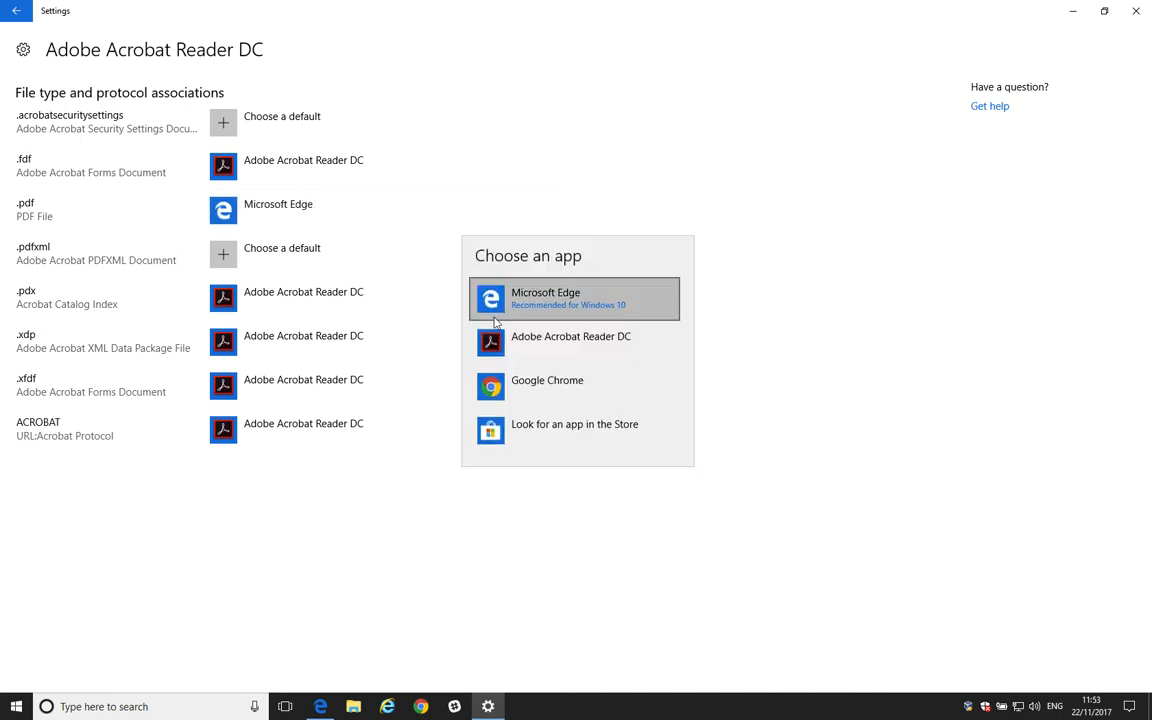
pyautogui.click(537, 345)
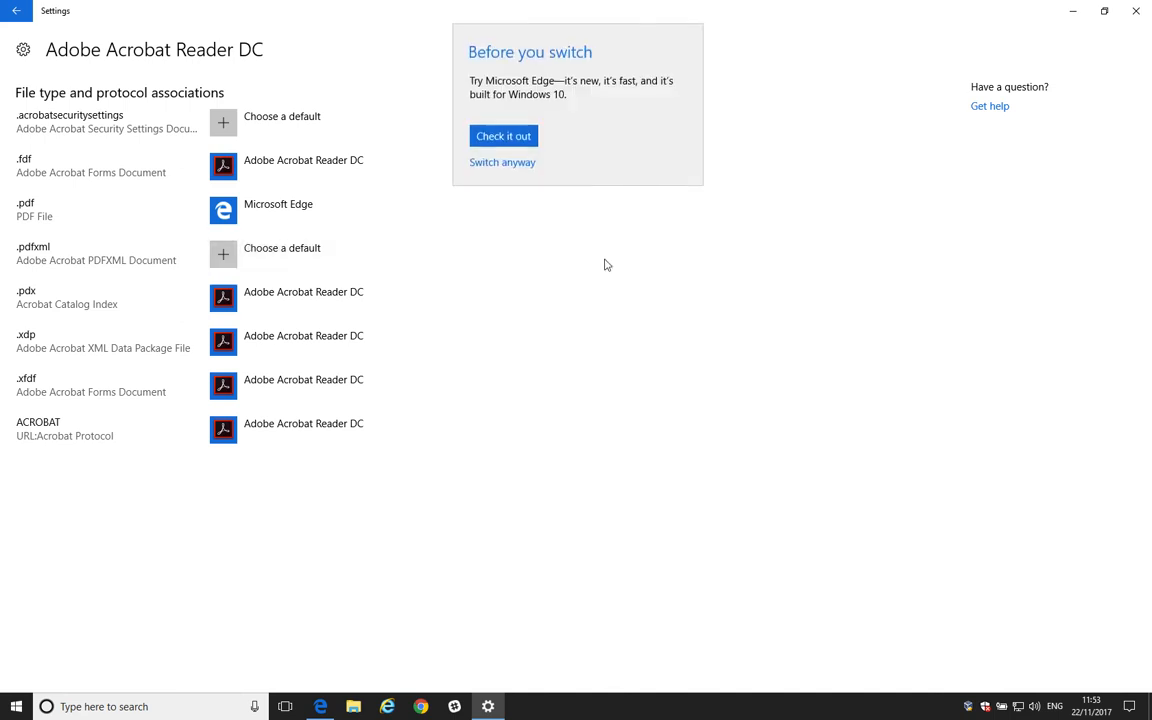
pyautogui.click(502, 163)
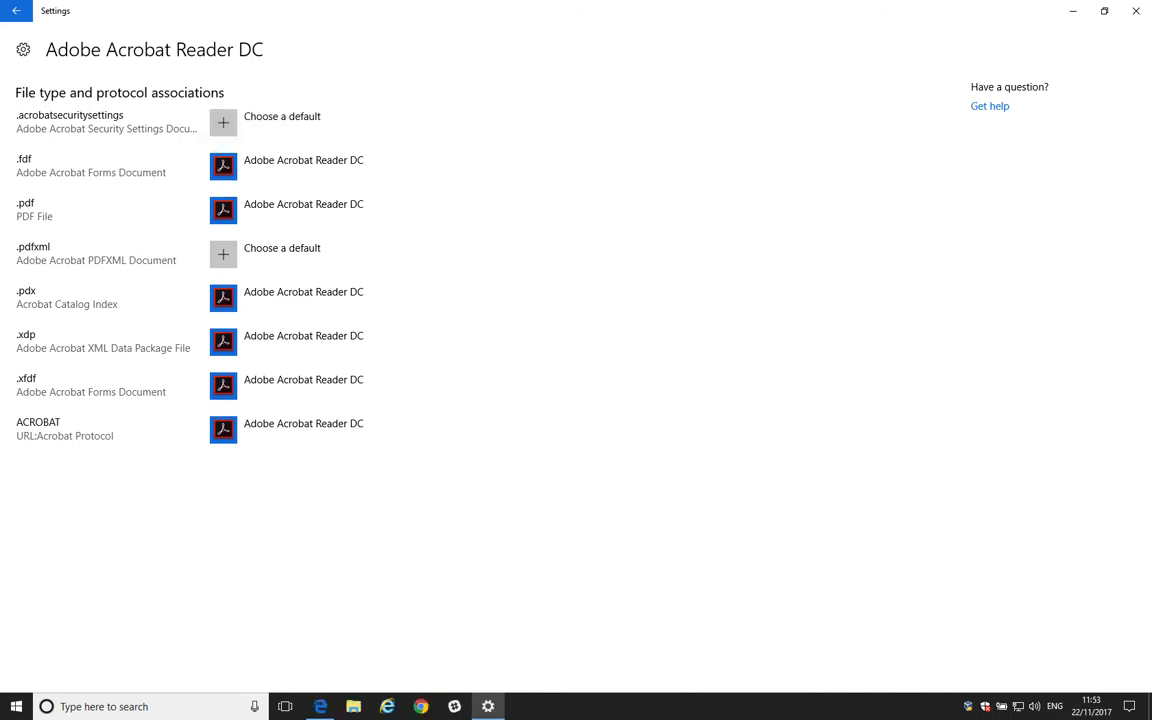
# - Close the Settings window to return to the desktop
pyautogui.click(1136, 10)
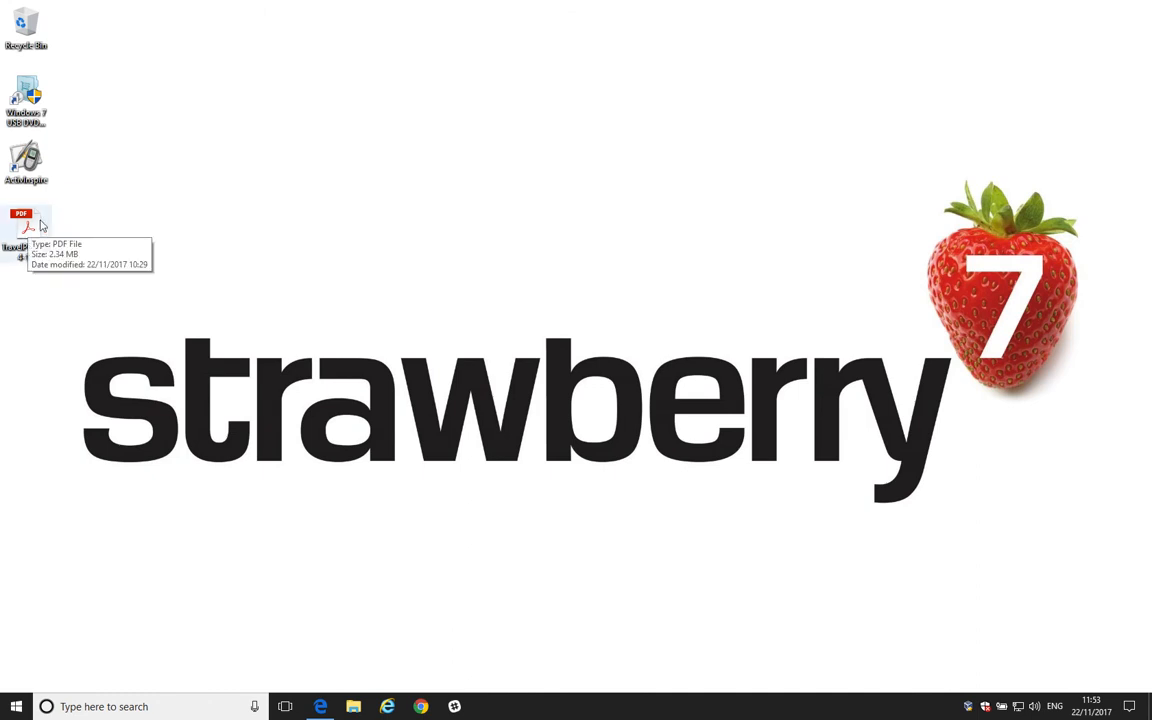